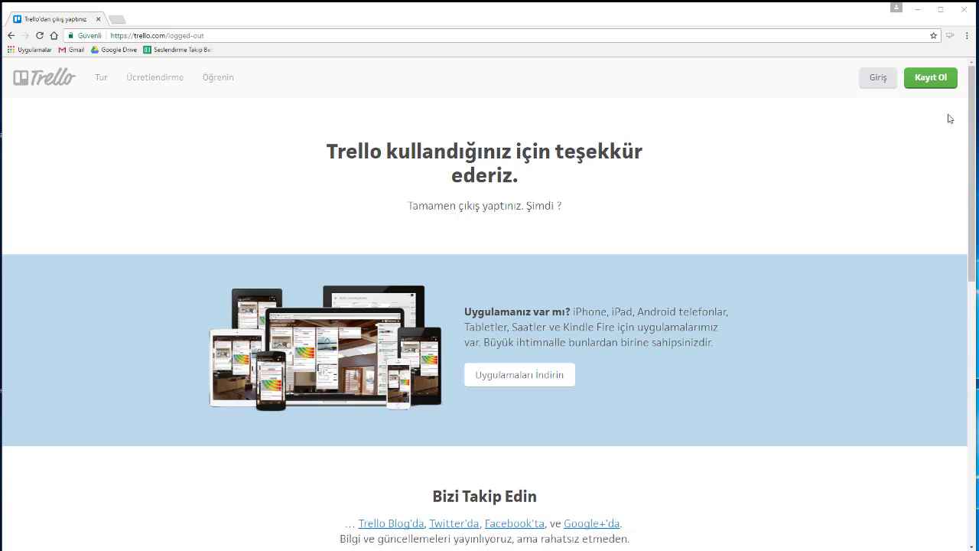
# Sign up for a Trello account with Google and accept the terms of service and privacy policy.
pyautogui.click(930, 77)
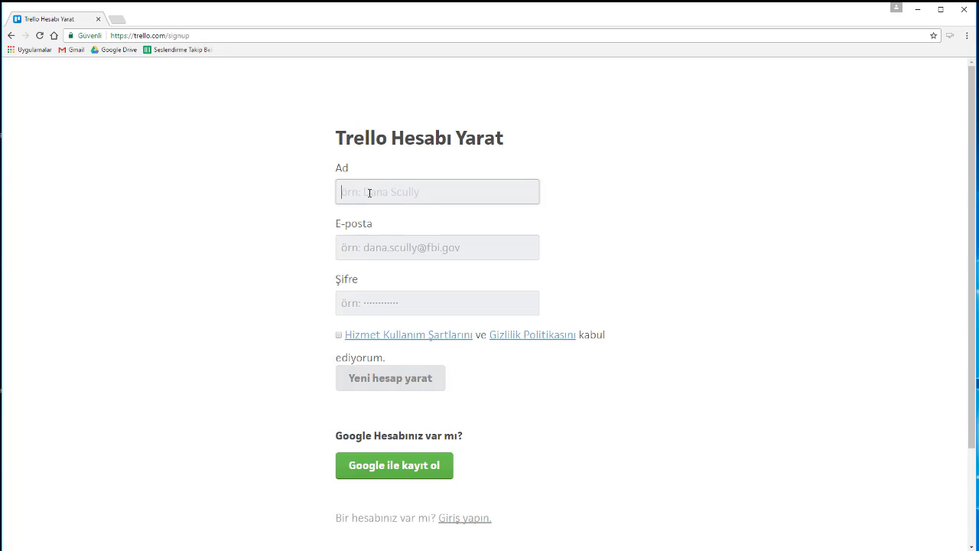
pyautogui.click(388, 249)
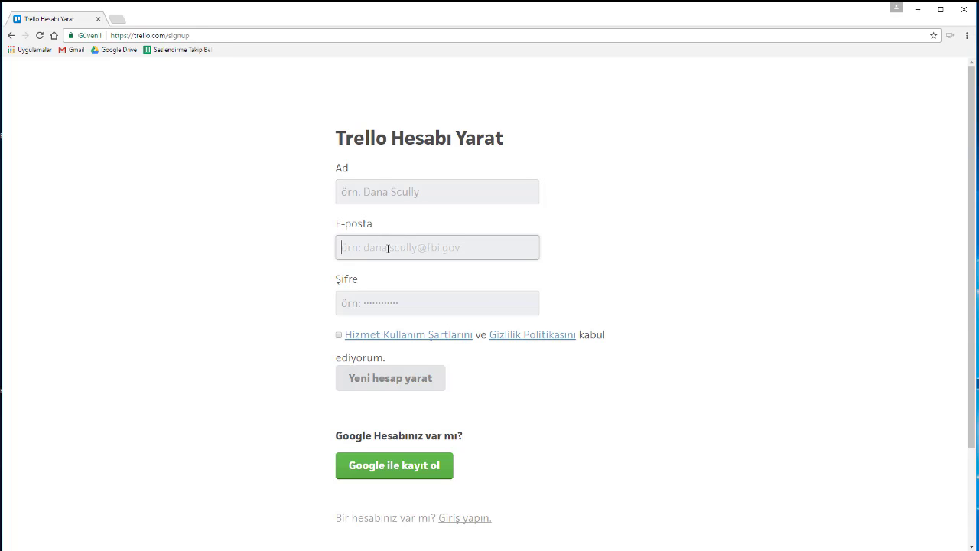
pyautogui.click(388, 303)
pyautogui.scroll(-2, 388, 303)
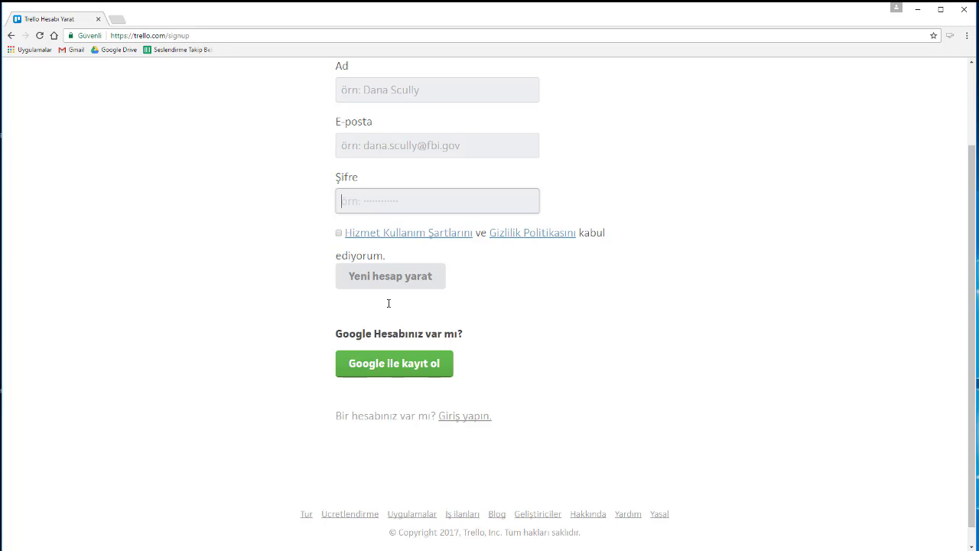
pyautogui.click(394, 373)
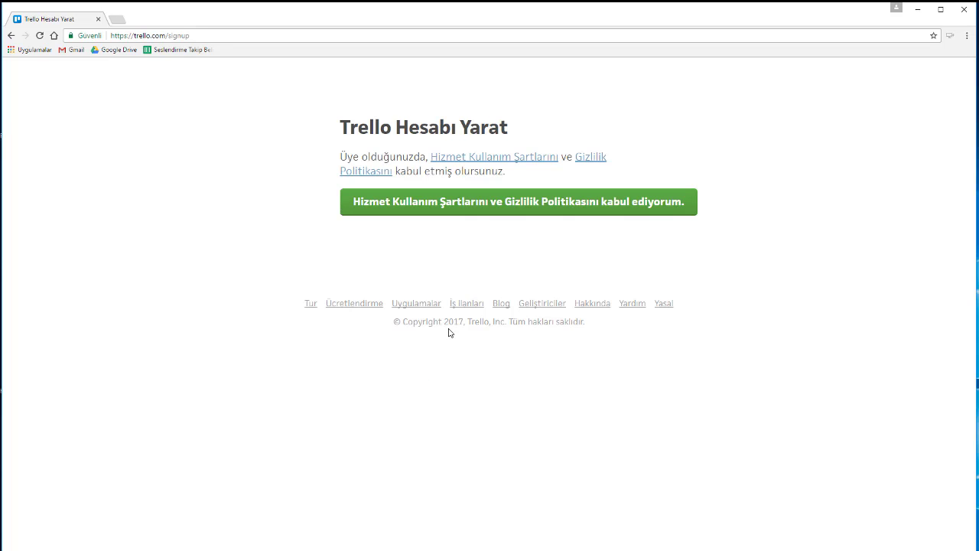
pyautogui.click(509, 201)
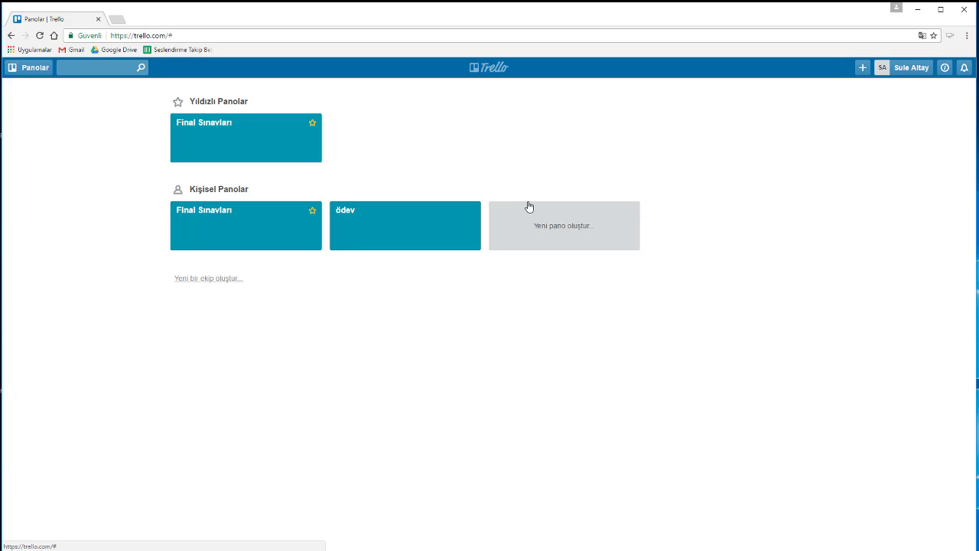
# Look through the boards list, the create options, the account options, the information and the notifications.
pyautogui.click(31, 75)
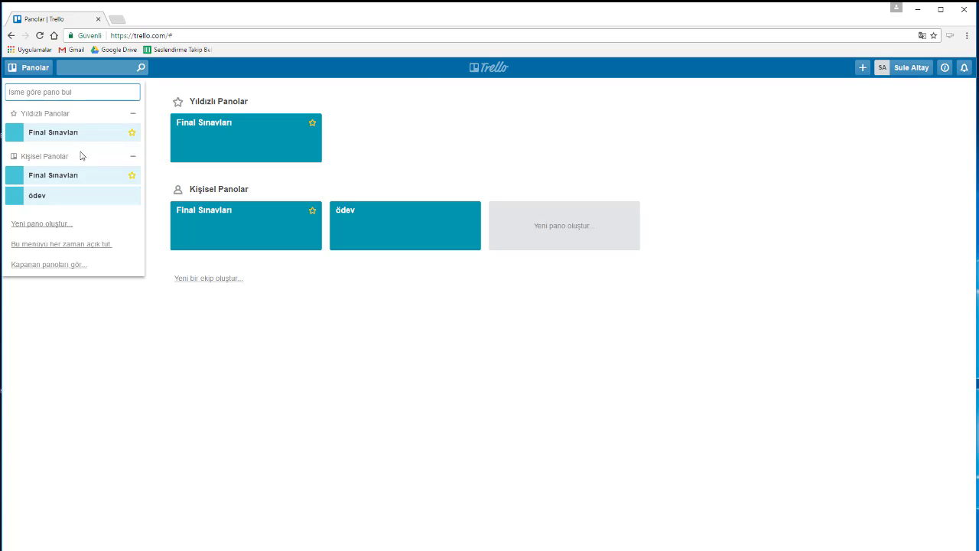
pyautogui.click(862, 67)
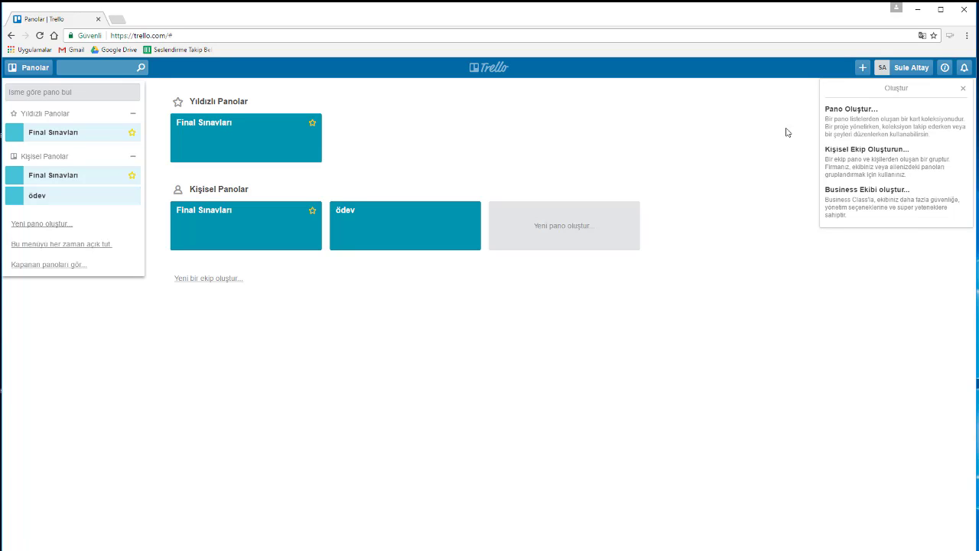
pyautogui.click(912, 66)
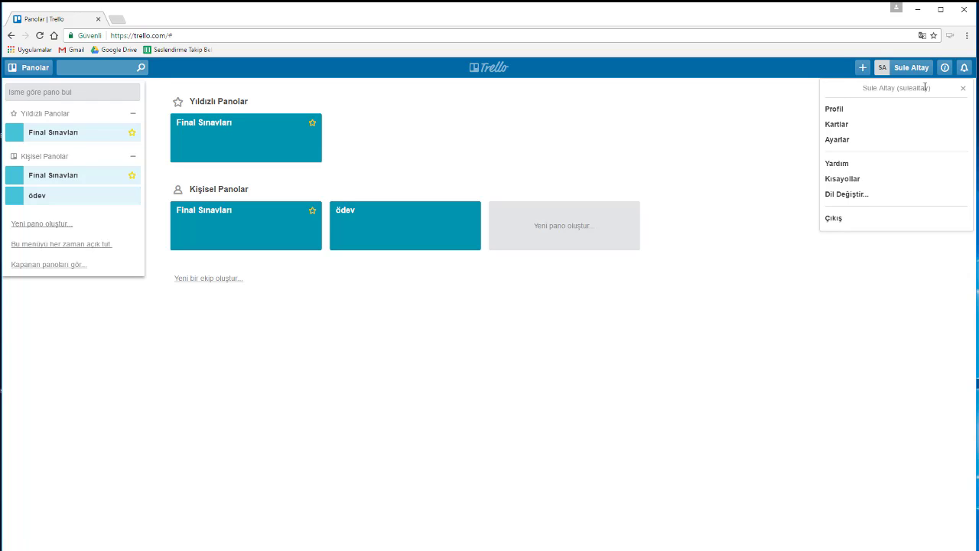
pyautogui.click(944, 67)
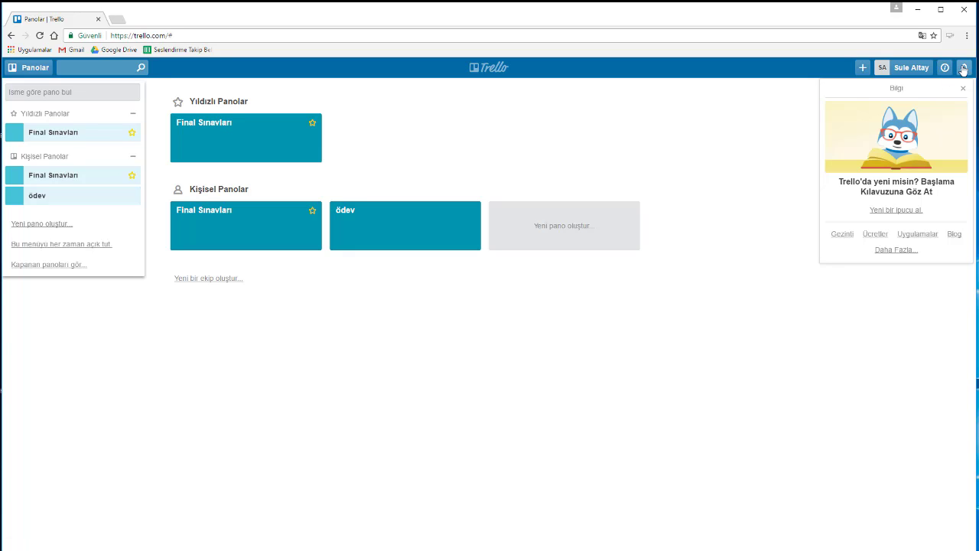
pyautogui.click(964, 67)
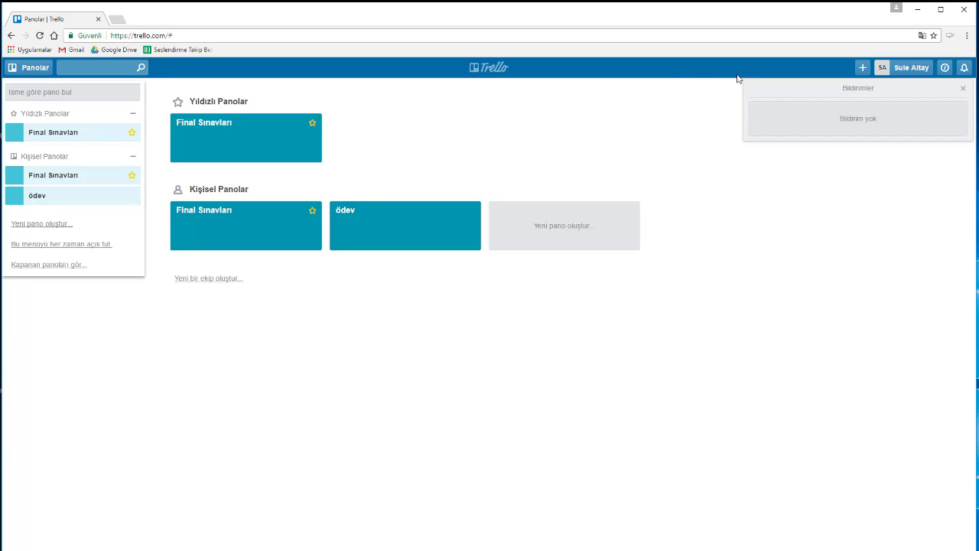
# Create a new board titled "Ödev" with its visibility kept as Özel (private).
pyautogui.click(862, 67)
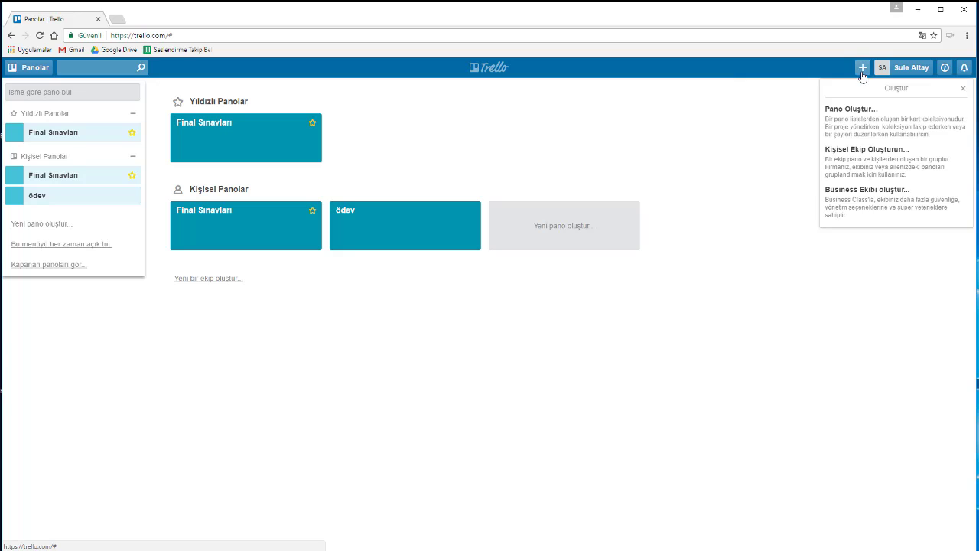
pyautogui.click(856, 115)
pyautogui.click(873, 119)
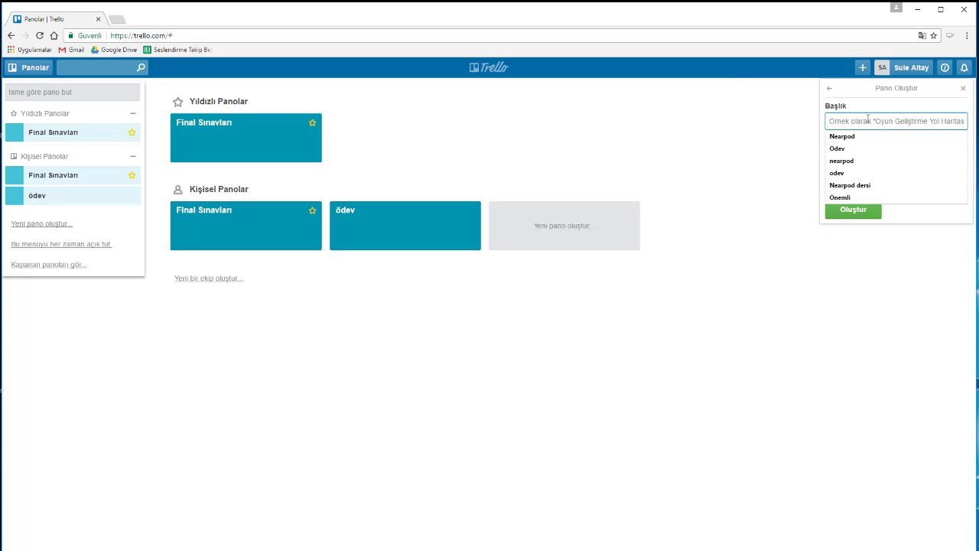
pyautogui.click(849, 149)
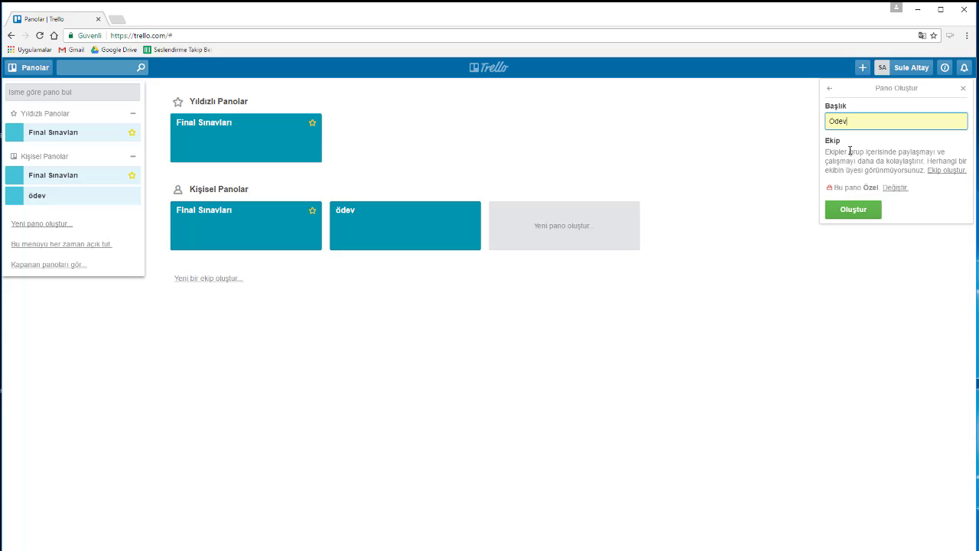
pyautogui.click(895, 187)
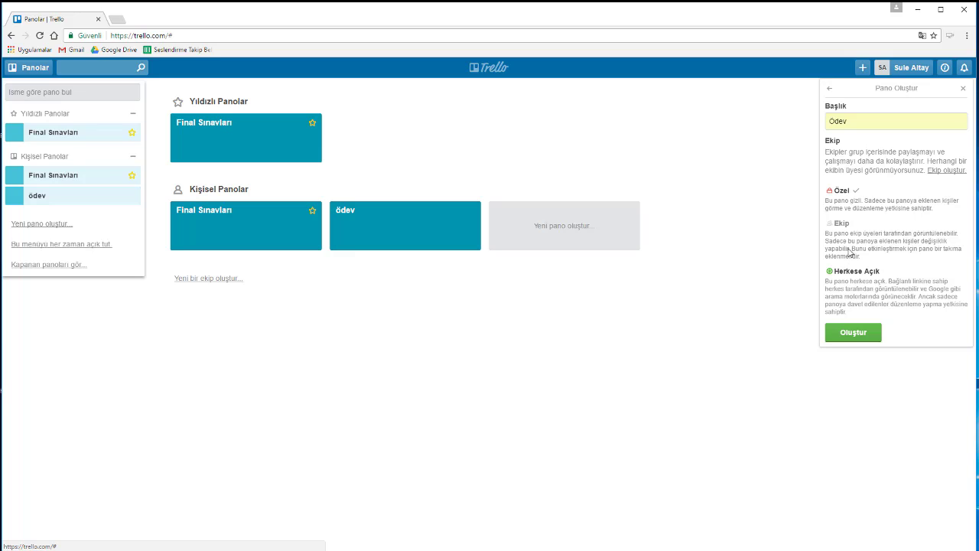
pyautogui.click(855, 334)
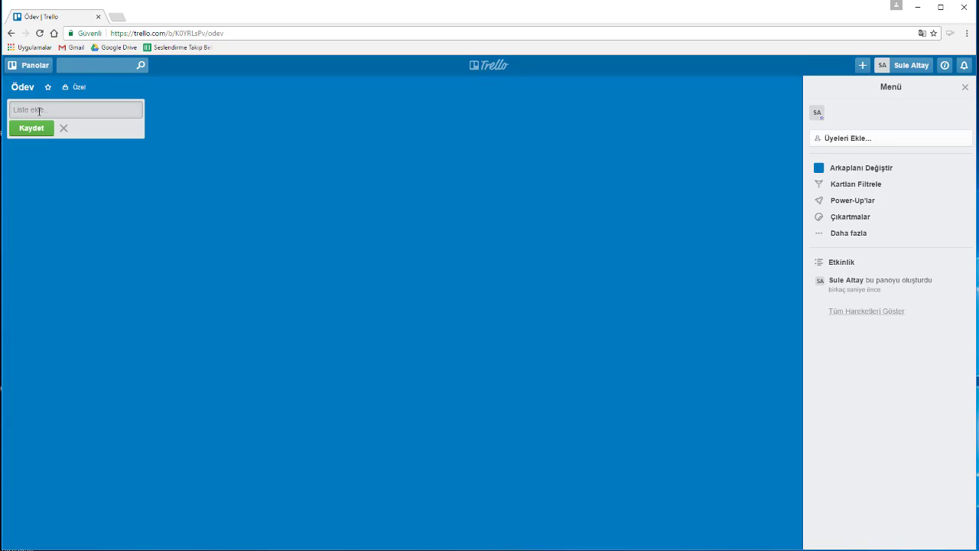
# Add two lists named "Yapılacaklar" and "Yapılanlar" to the Ödev board.
pyautogui.write('Yapılacaklar')
pyautogui.click(36, 128)
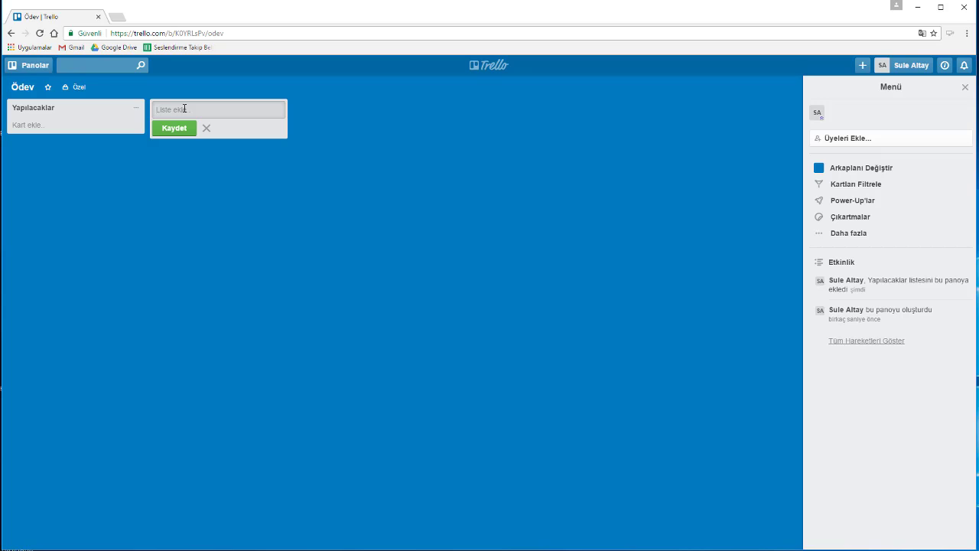
pyautogui.write('Yapılanlar')
pyautogui.press('Return')
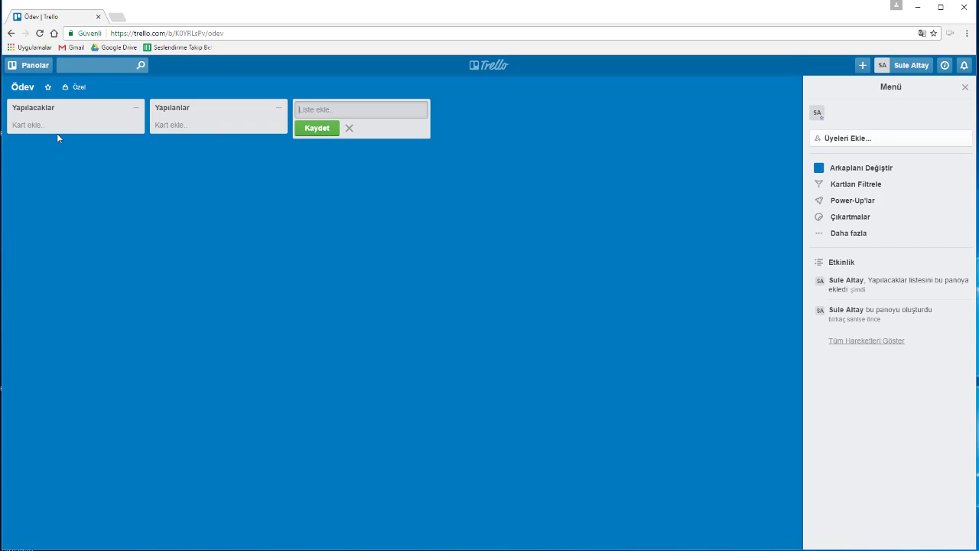
# Add the cards "Blog oluştur." and "Blogu düzenle" to the Yapılacaklar list.
pyautogui.click(17, 129)
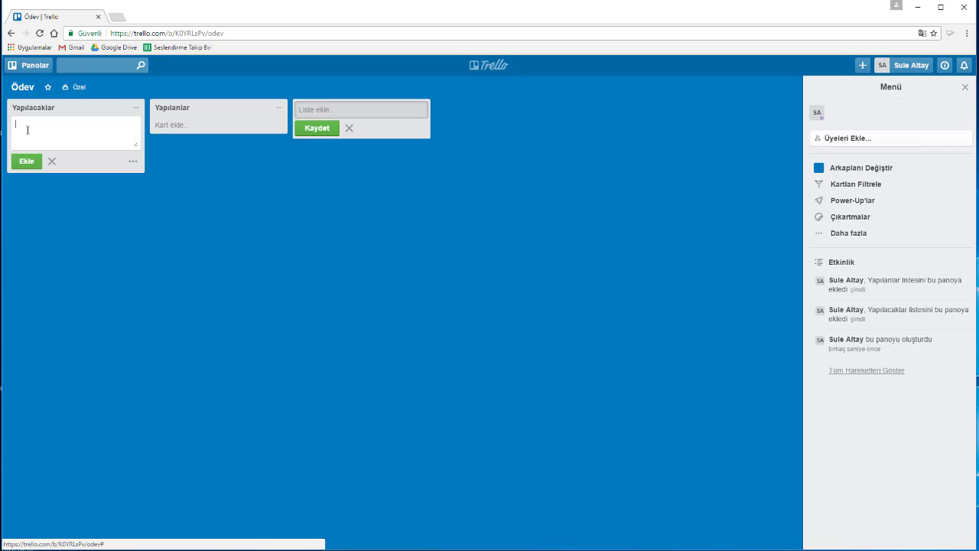
pyautogui.write('Blo')
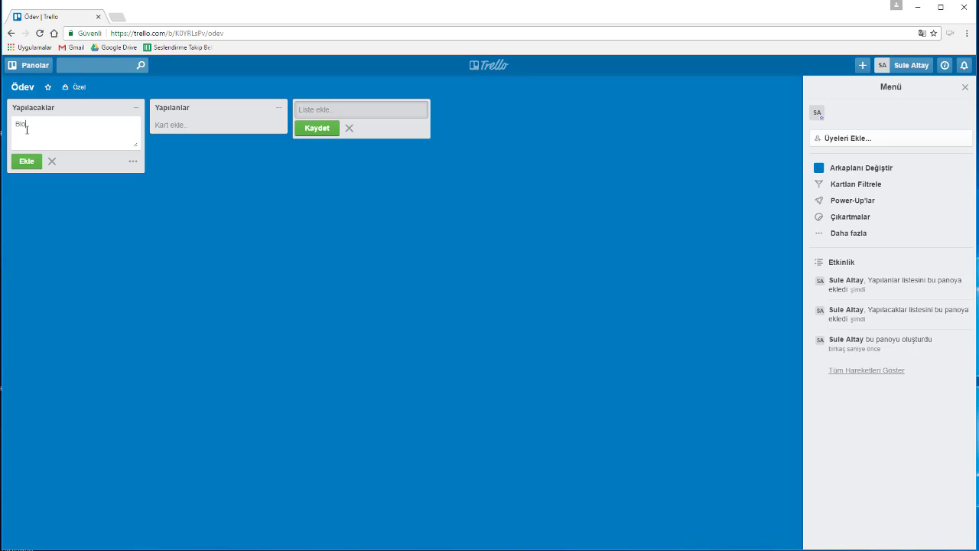
pyautogui.write('g oluştur.')
pyautogui.click(34, 161)
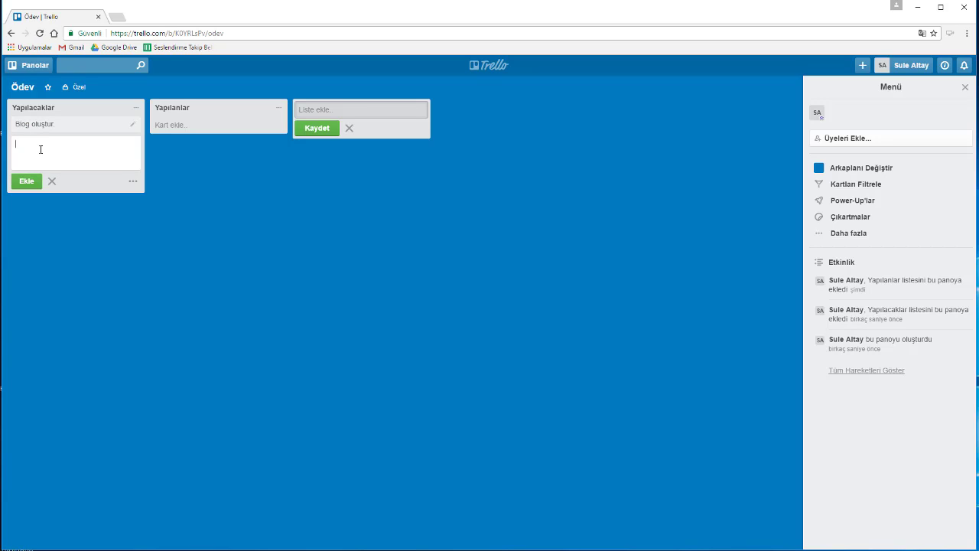
pyautogui.write('Blogu ')
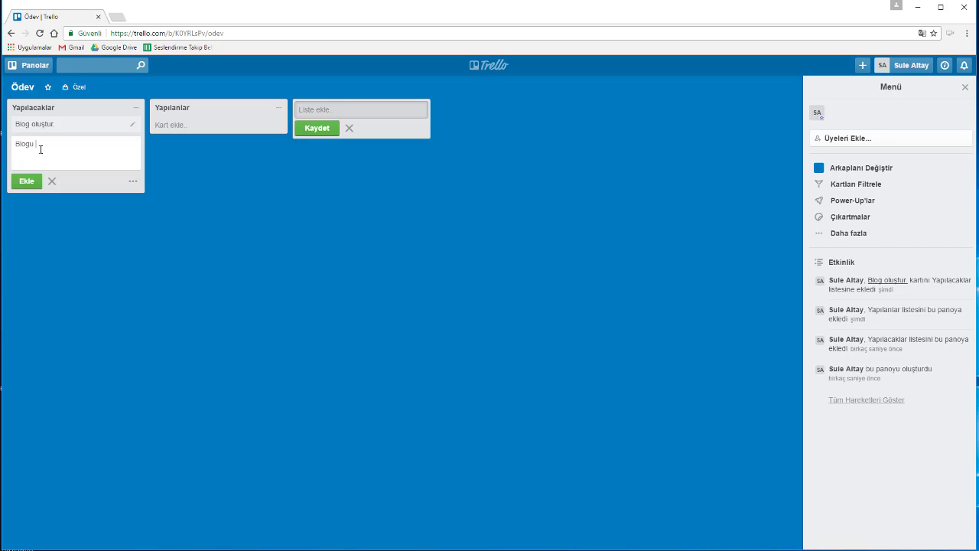
pyautogui.write('duzenle')
pyautogui.click(26, 181)
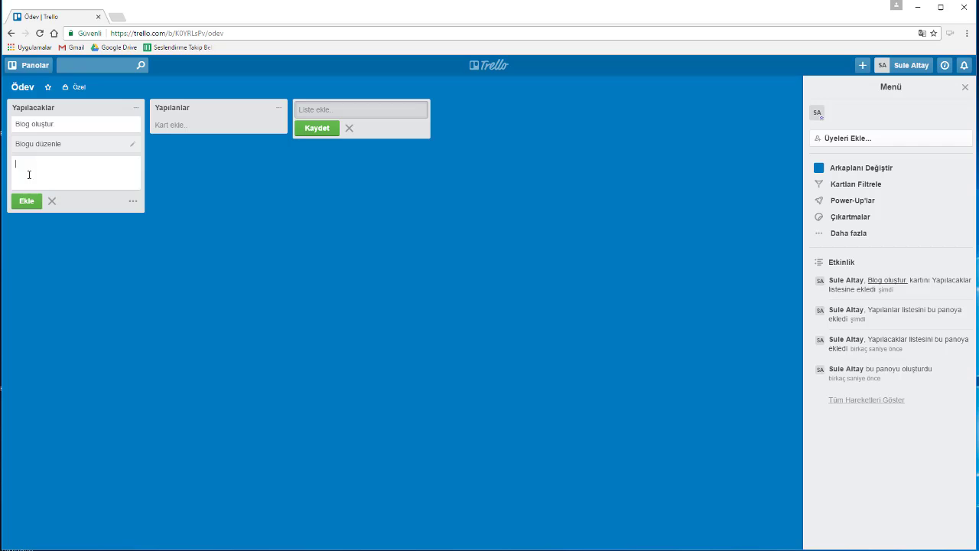
# Add the description "Sekmeler oluştur, arayüzü düzenle" to the Blogu düzenle card and save it.
pyautogui.click(58, 147)
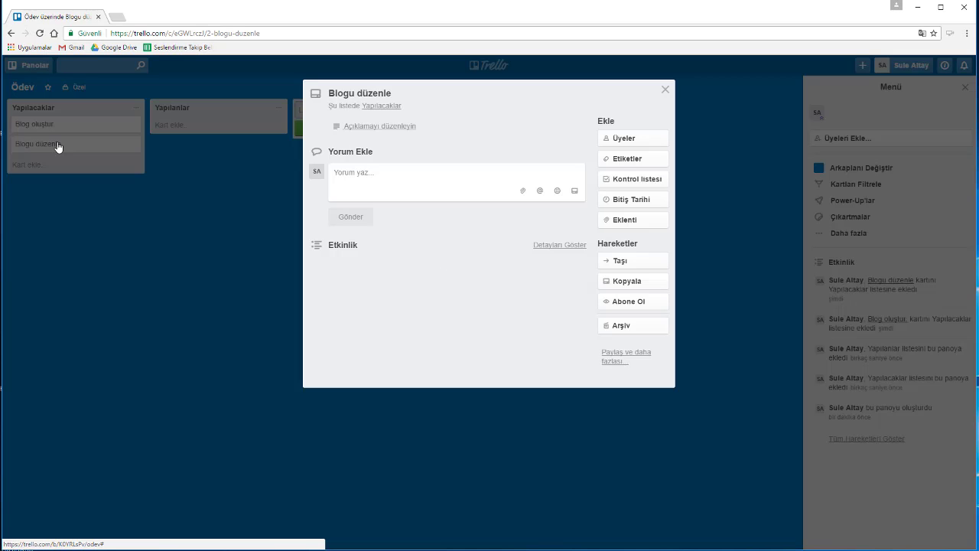
pyautogui.click(396, 128)
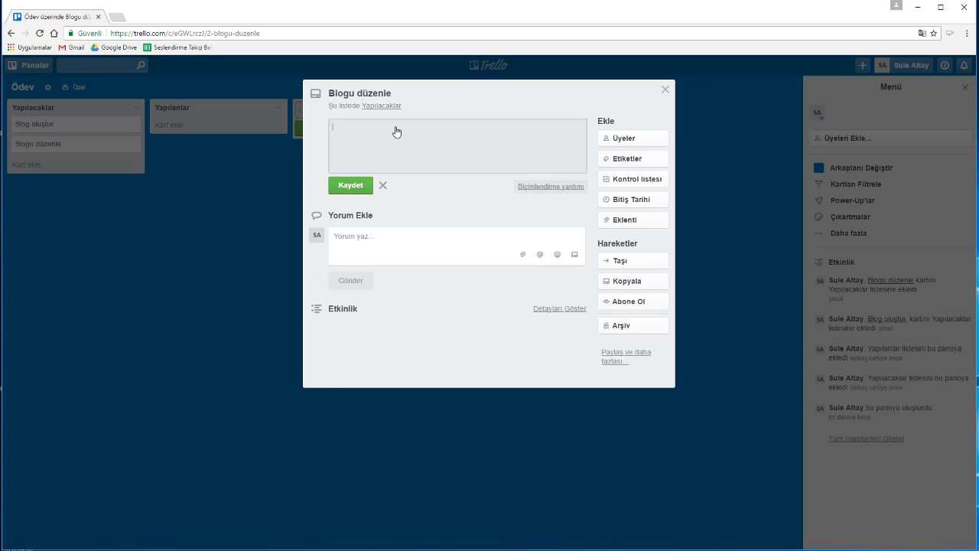
pyautogui.write('Sekmeler oluştur, arayüzü düzenle')
pyautogui.click(351, 187)
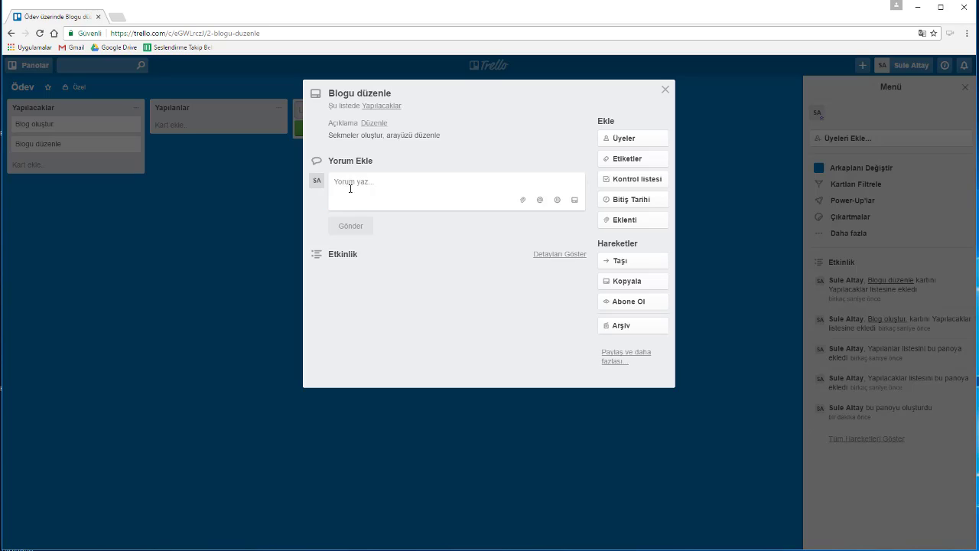
# Check the member options of the Blogu düzenle card and name the green label "Önemli".
pyautogui.click(625, 141)
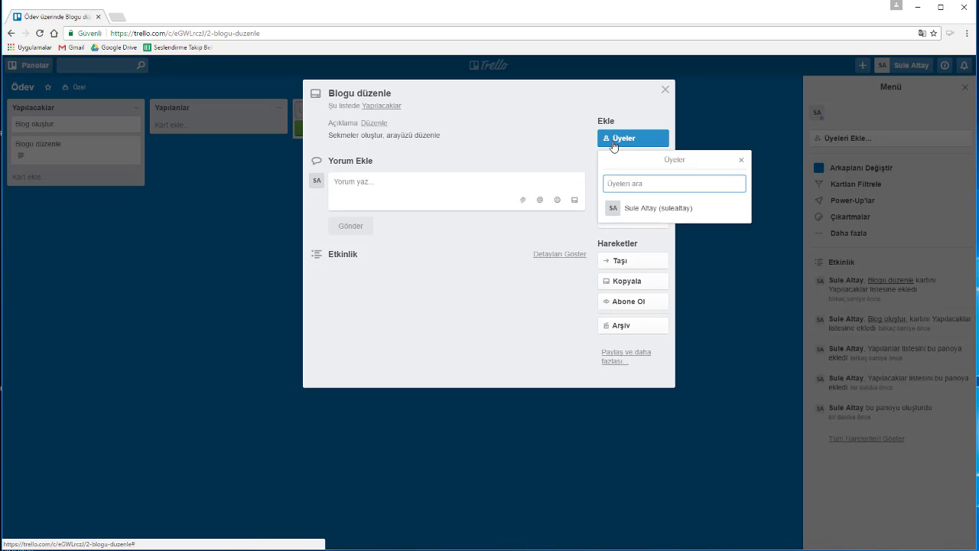
pyautogui.click(577, 146)
pyautogui.click(649, 159)
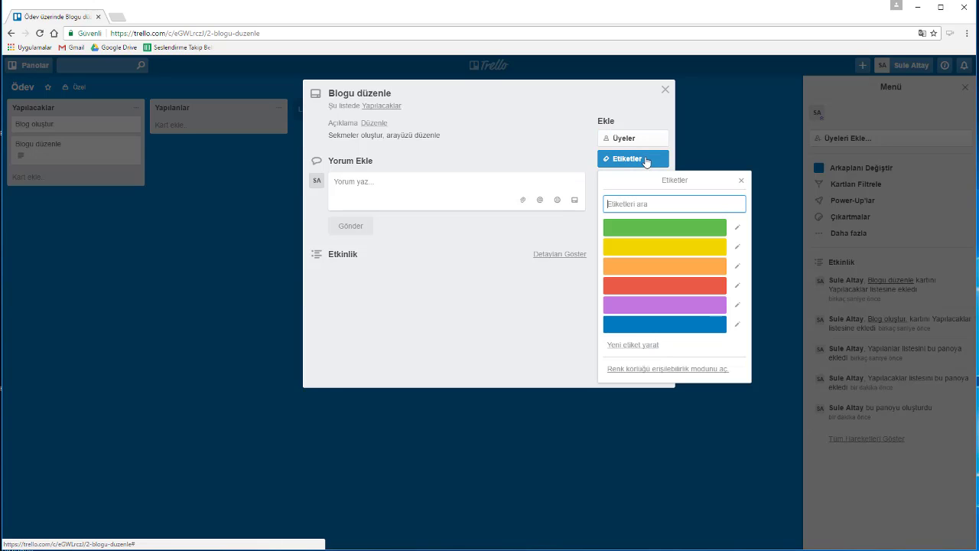
pyautogui.click(738, 228)
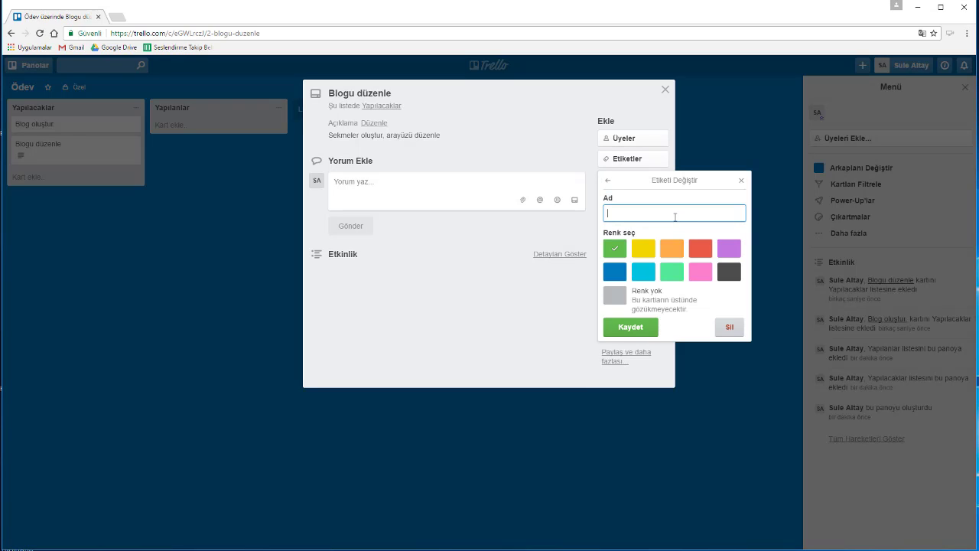
pyautogui.click(675, 216)
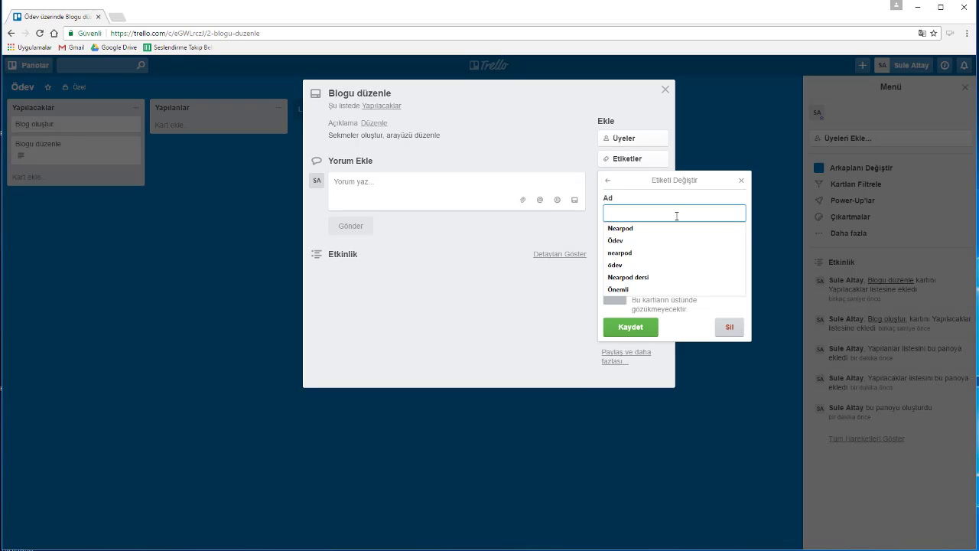
pyautogui.click(617, 289)
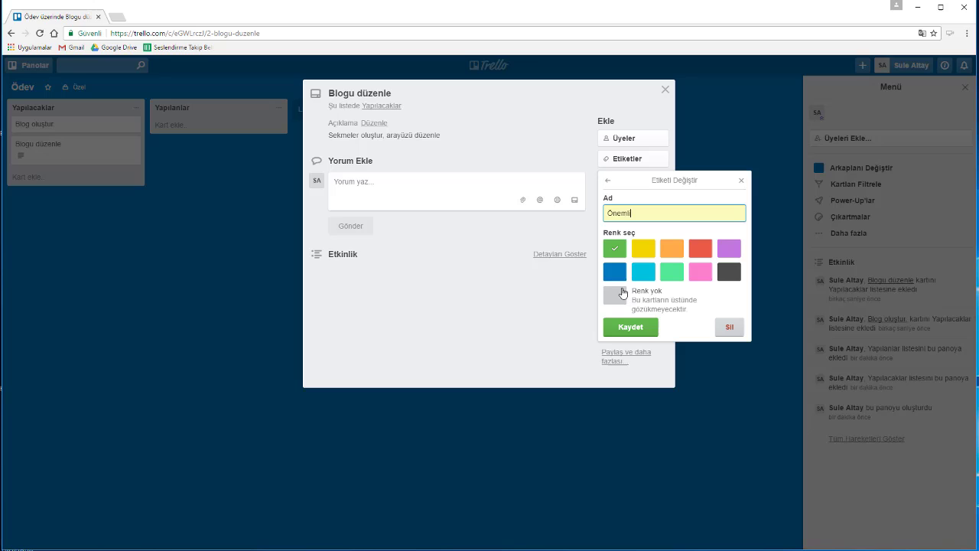
pyautogui.click(645, 327)
# Apply the red label to the Blogu düzenle card and name that label "Çok önemli".
pyautogui.click(676, 285)
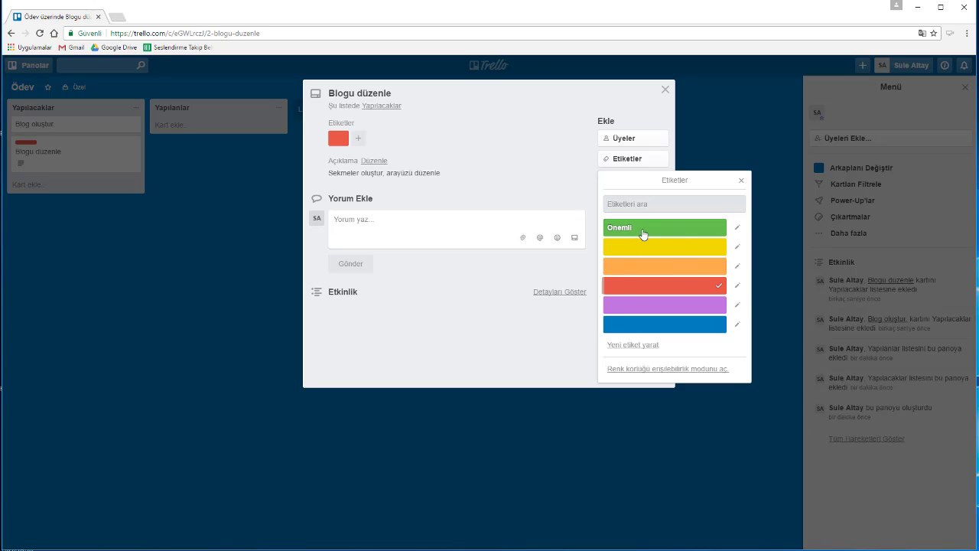
pyautogui.click(738, 286)
pyautogui.click(656, 216)
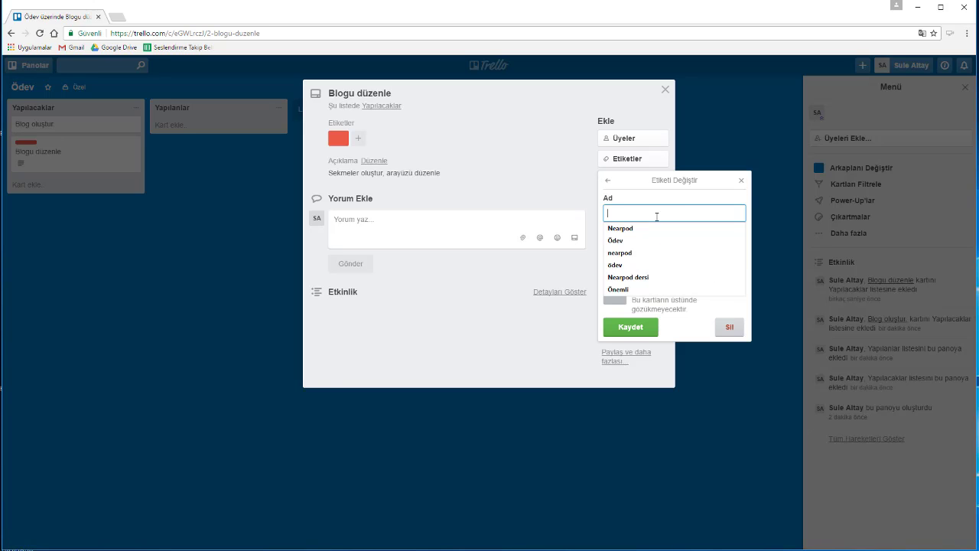
pyautogui.write('Çok önemli')
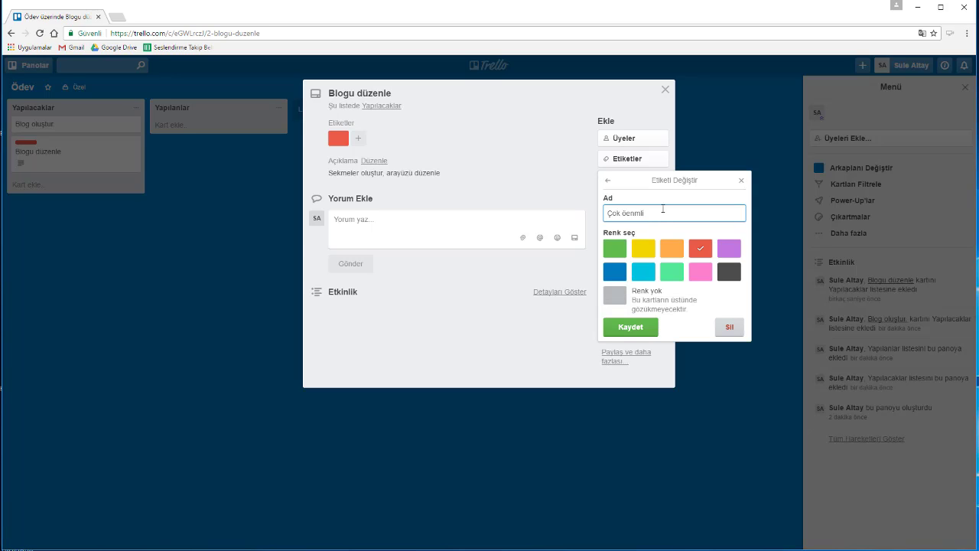
pyautogui.click(634, 212)
pyautogui.press('BackSpace')
pyautogui.press('Left')
pyautogui.write('n')
pyautogui.click(624, 327)
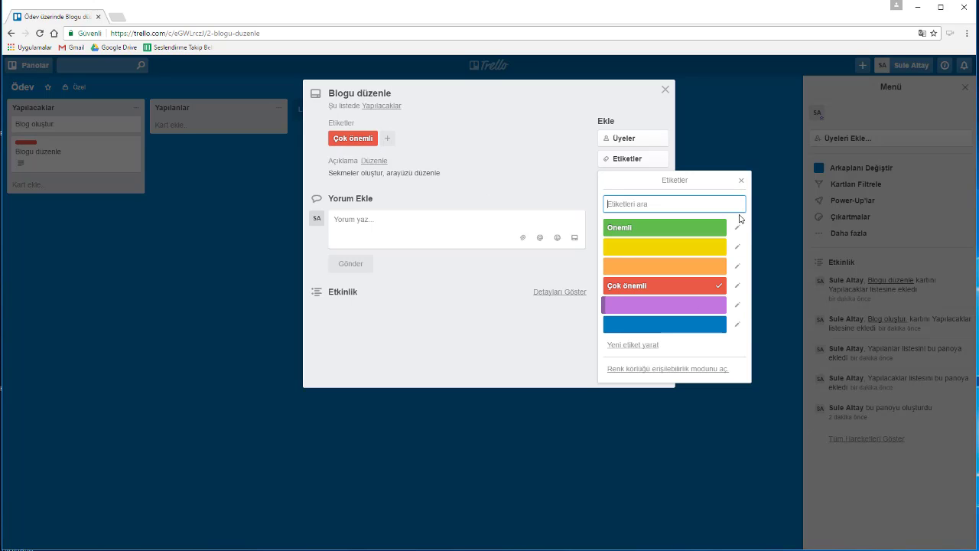
pyautogui.click(741, 182)
# Add a checklist titled "Sekmeler" to the Blogu düzenle card.
pyautogui.click(627, 182)
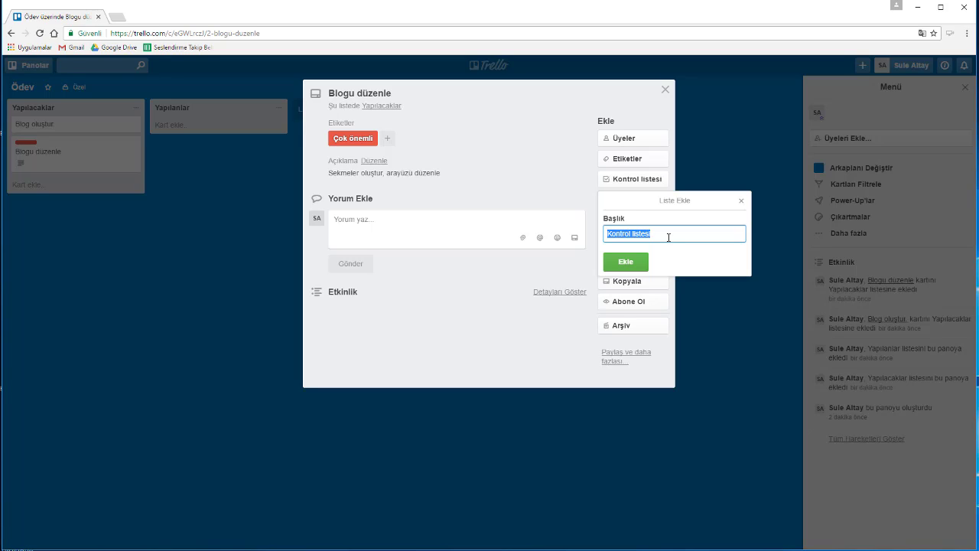
pyautogui.press('BackSpace')
pyautogui.write('Sekmeler')
pyautogui.click(646, 263)
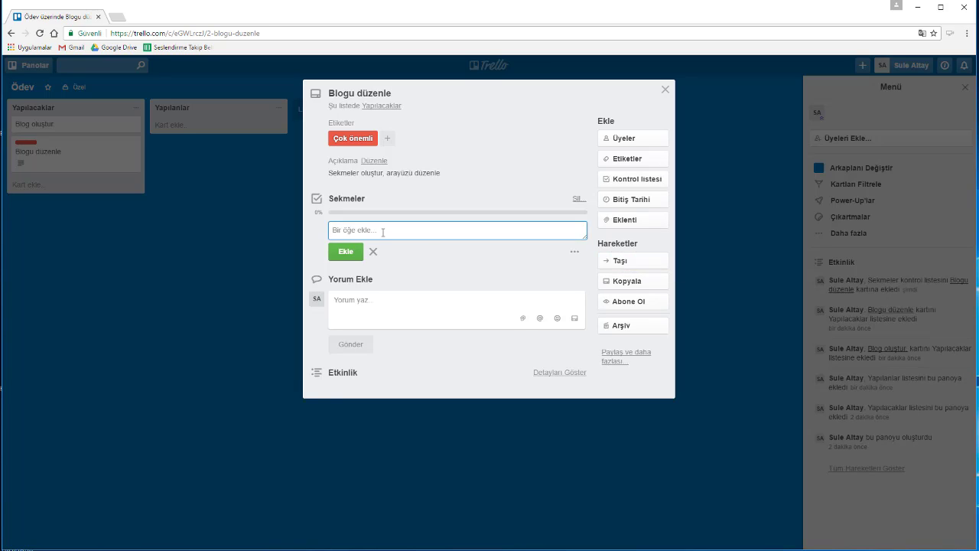
# Add the items "Anasayfa", "İçerik" and "Materyal" to the Sekmeler checklist.
pyautogui.write('Anasayfa')
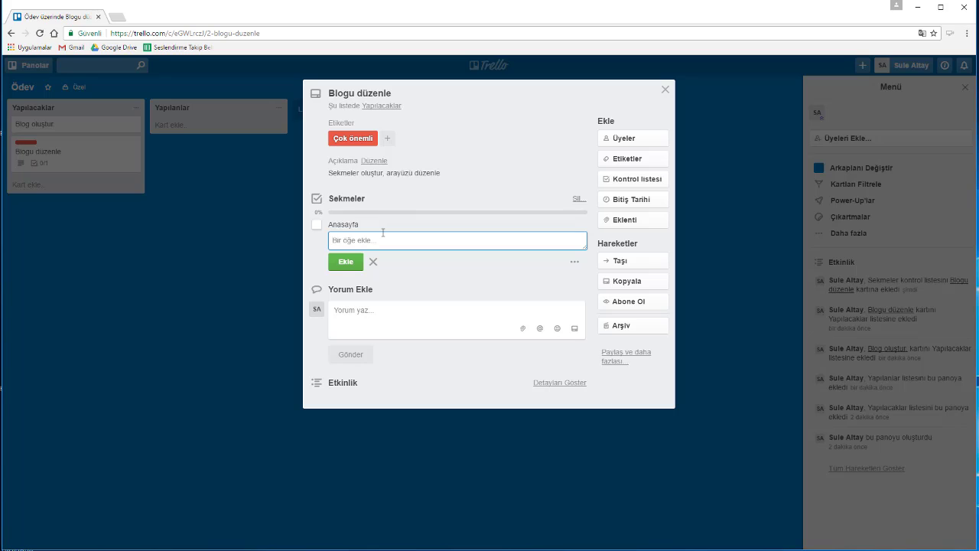
pyautogui.write('İçerik')
pyautogui.press('Return')
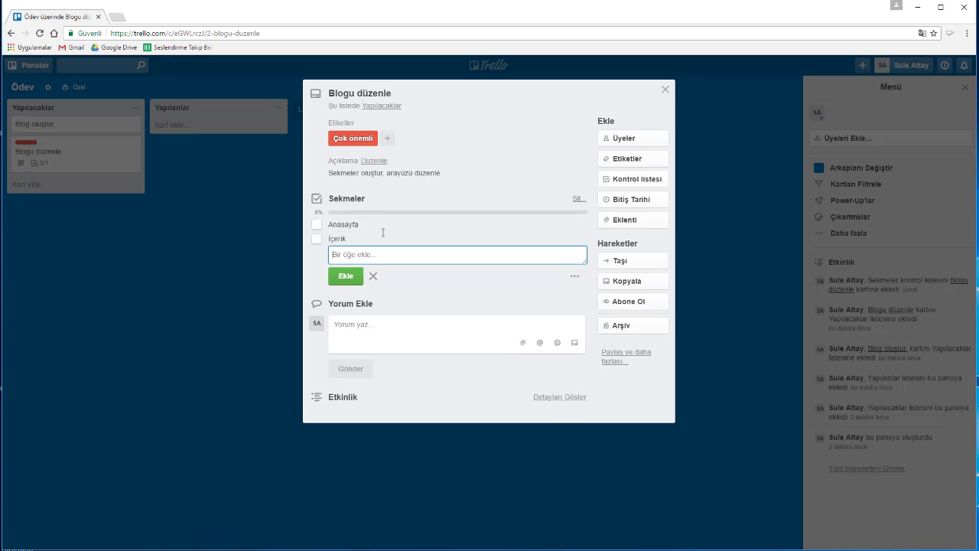
pyautogui.write('Mayer')
pyautogui.press('BackSpace')
pyautogui.press('BackSpace')
pyautogui.press('BackSpace')
pyautogui.write('teryal')
pyautogui.click(348, 276)
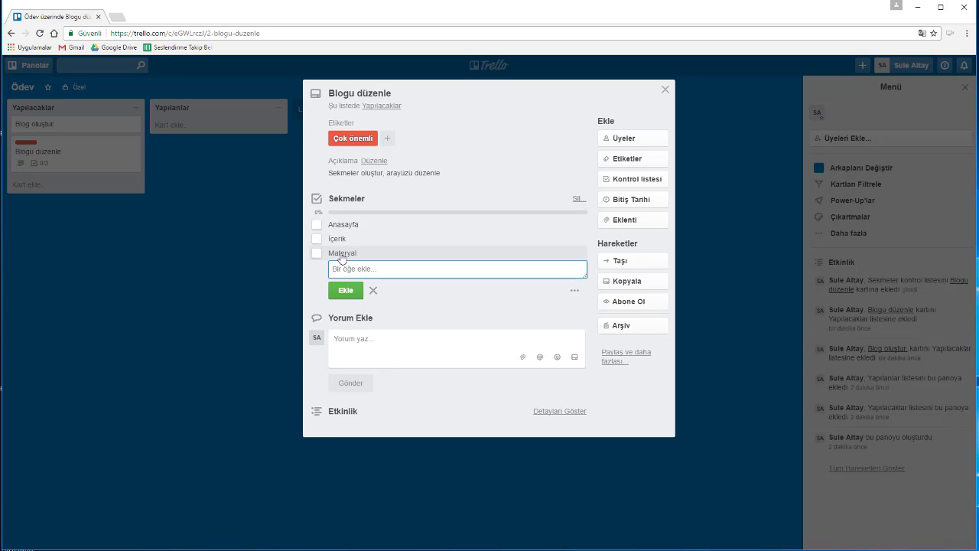
# Mark the Materyal and İçerik items of the Sekmeler checklist as complete.
pyautogui.click(316, 253)
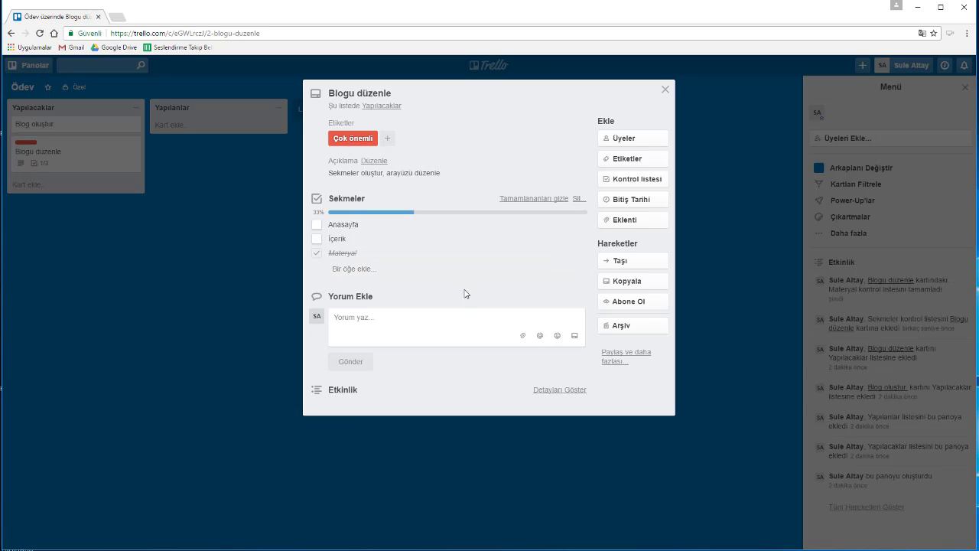
pyautogui.click(337, 239)
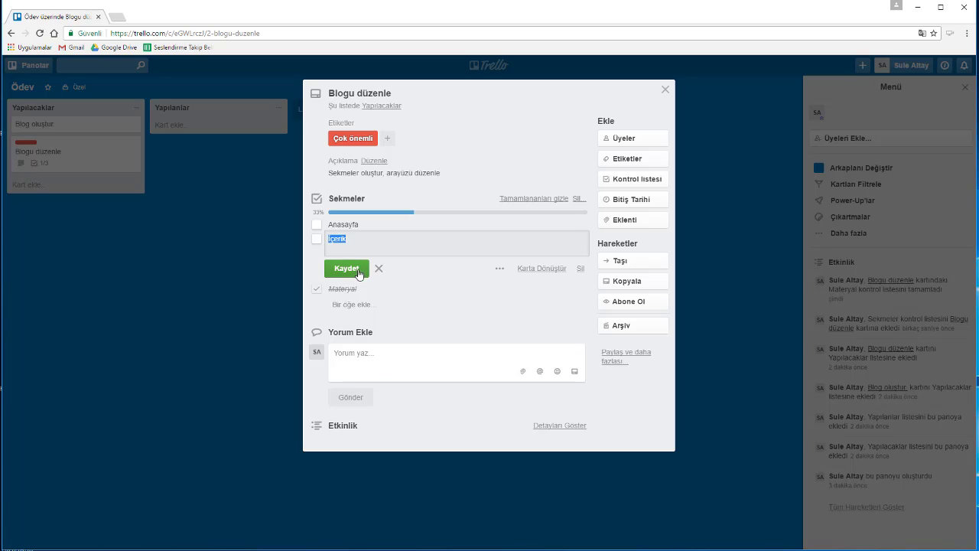
pyautogui.click(316, 240)
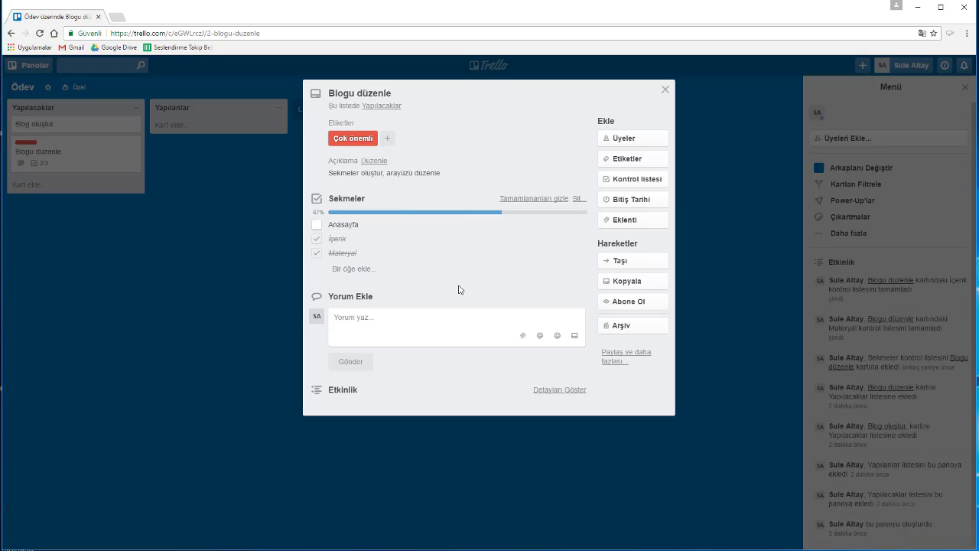
# Give the Blogu düzenle card a due date of 14.1.2017 at 12:00 and mark it as complete.
pyautogui.click(649, 199)
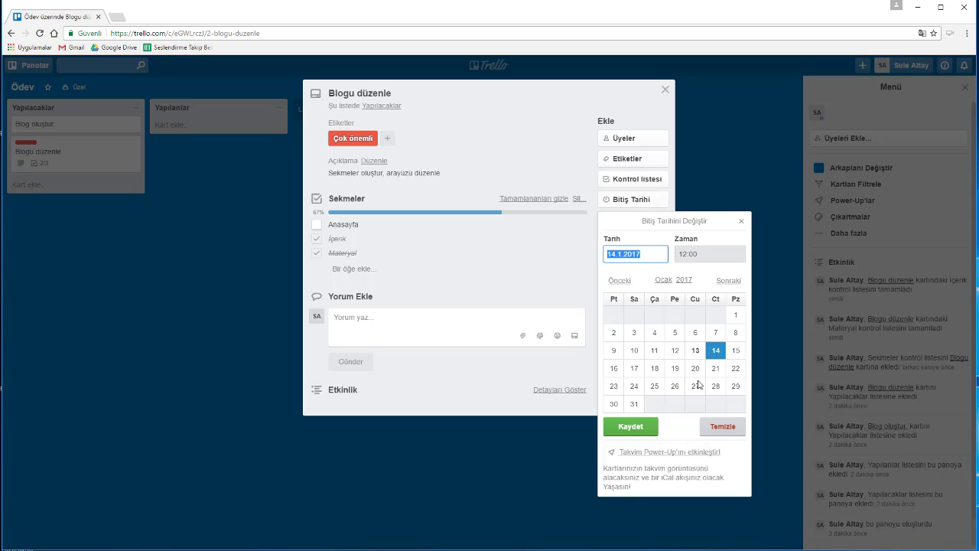
pyautogui.click(630, 426)
pyautogui.click(418, 138)
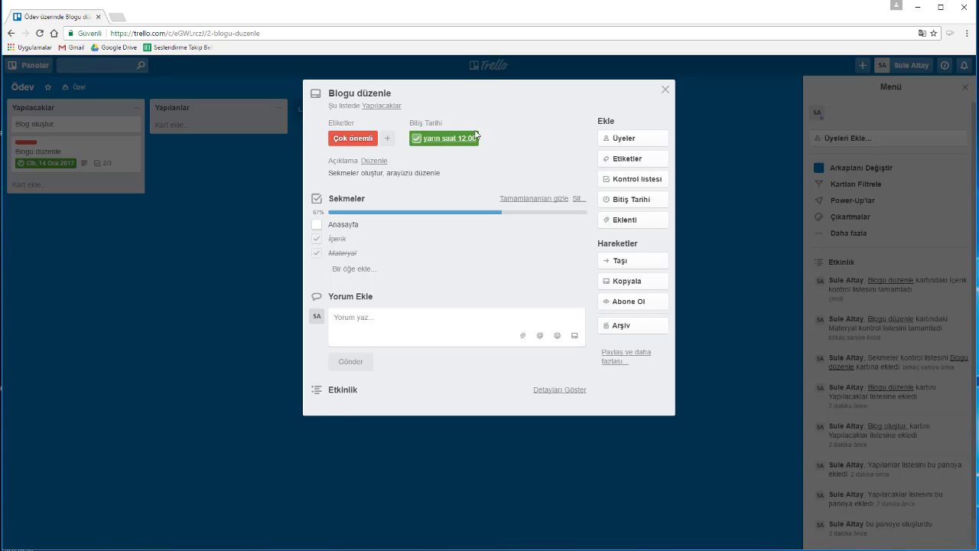
# Check the attachment sources offered for the Blogu düzenle card and post the comment "Ödev tamamlandı." on it.
pyautogui.click(644, 222)
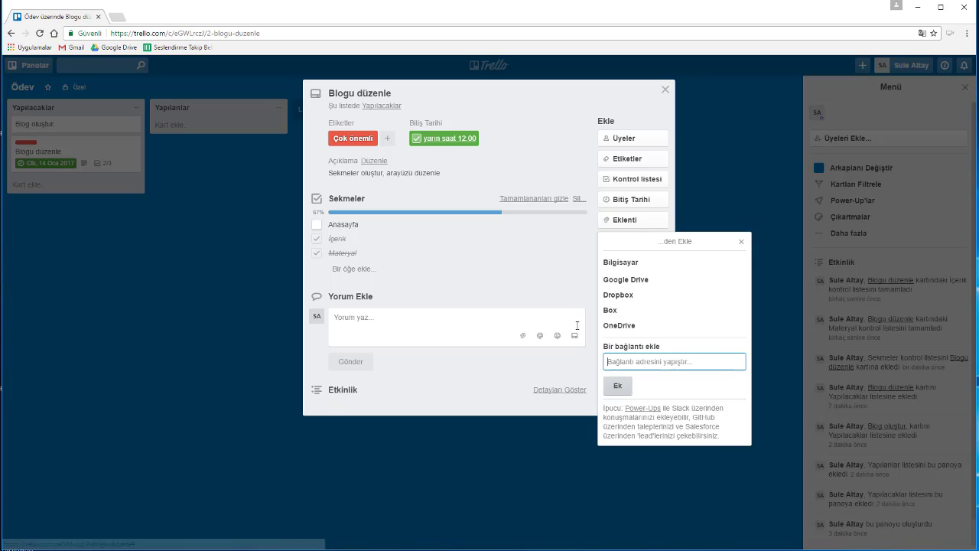
pyautogui.click(743, 244)
pyautogui.click(417, 320)
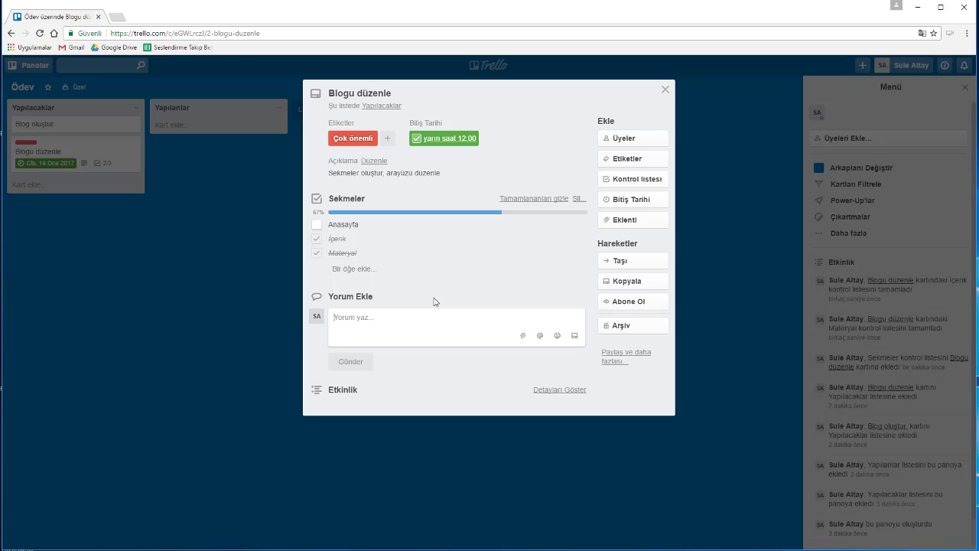
pyautogui.write('Öde')
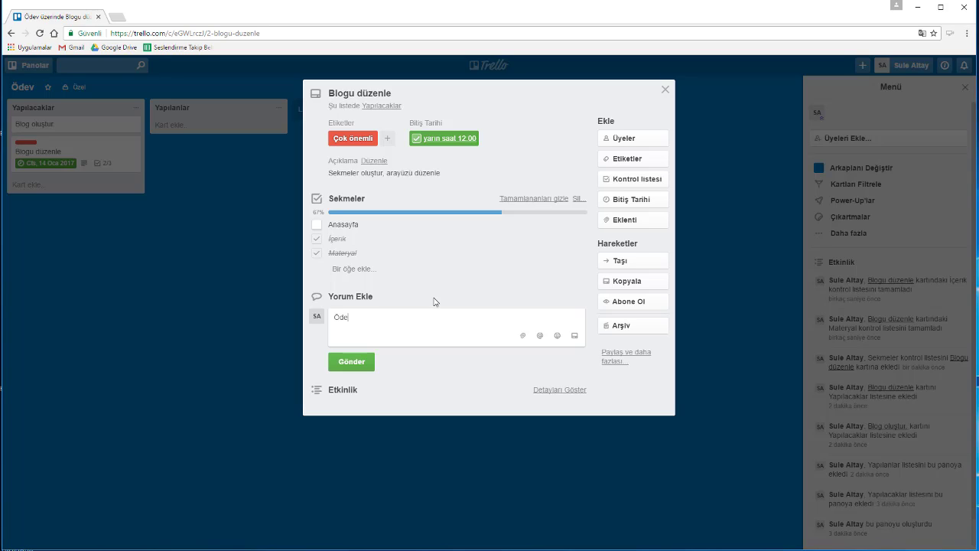
pyautogui.write('v tamamlandı.')
pyautogui.click(357, 365)
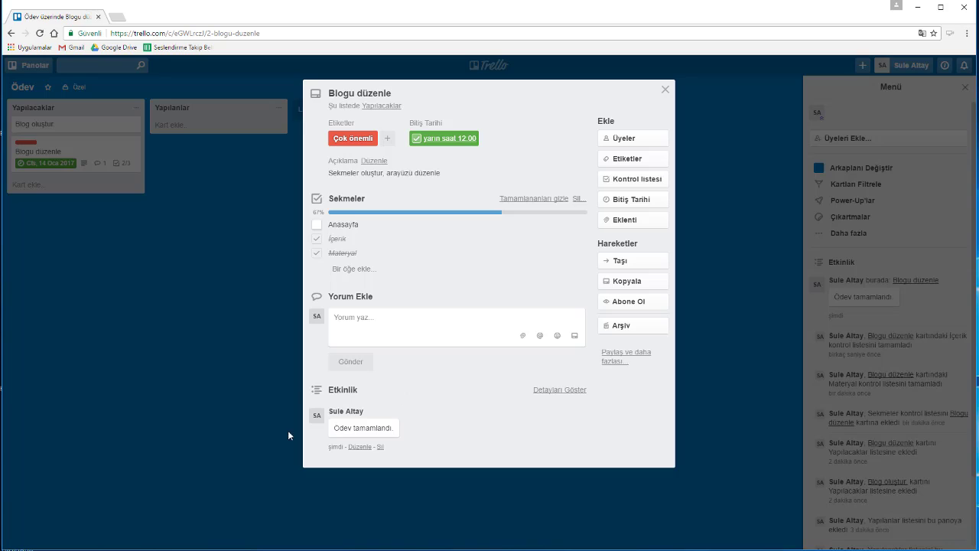
# Close the Blogu düzenle card and move it from the Yapılacaklar list to the Yapılanlar list.
pyautogui.click(669, 92)
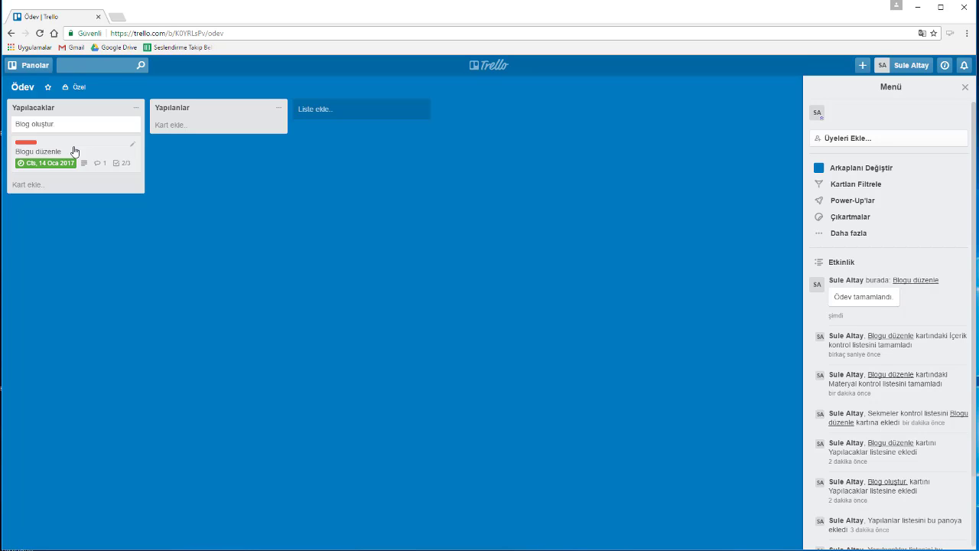
pyautogui.moveTo(74, 150); pyautogui.dragTo(205, 128)
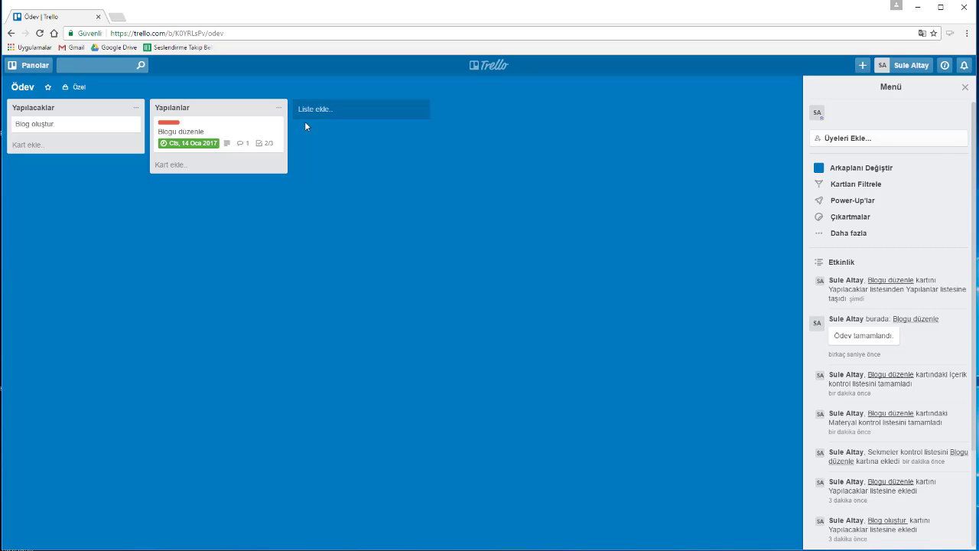
# Check the board member's profile options and the ways to invite new members to the board.
pyautogui.click(816, 115)
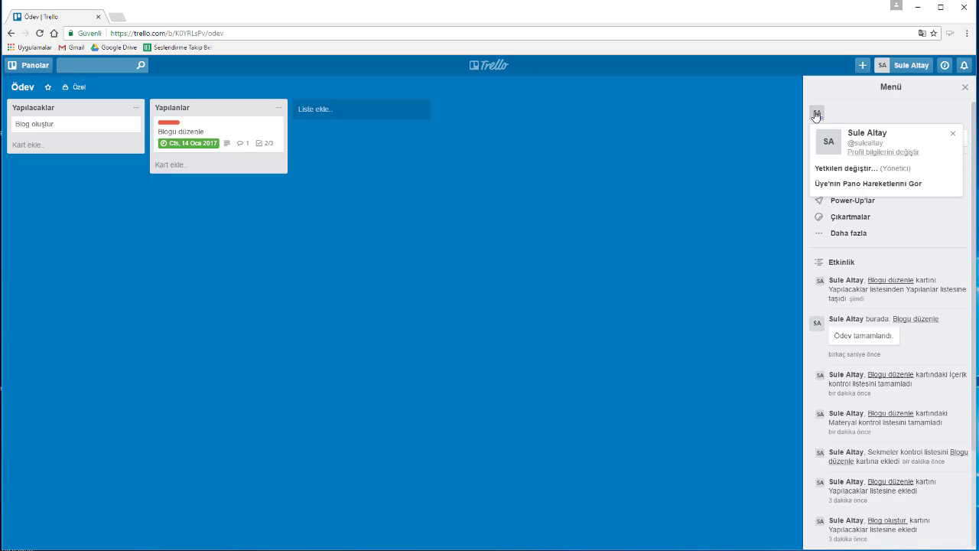
pyautogui.click(816, 115)
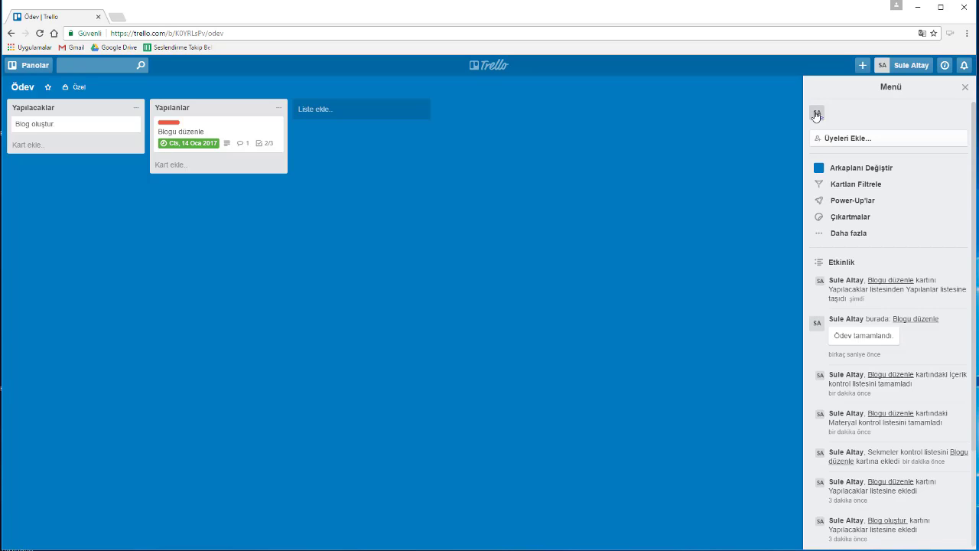
pyautogui.click(851, 141)
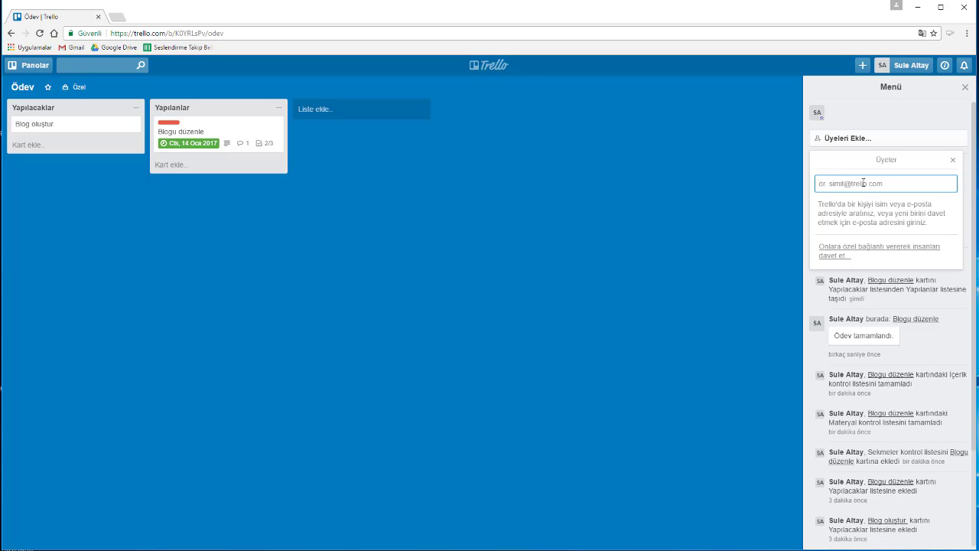
pyautogui.click(953, 160)
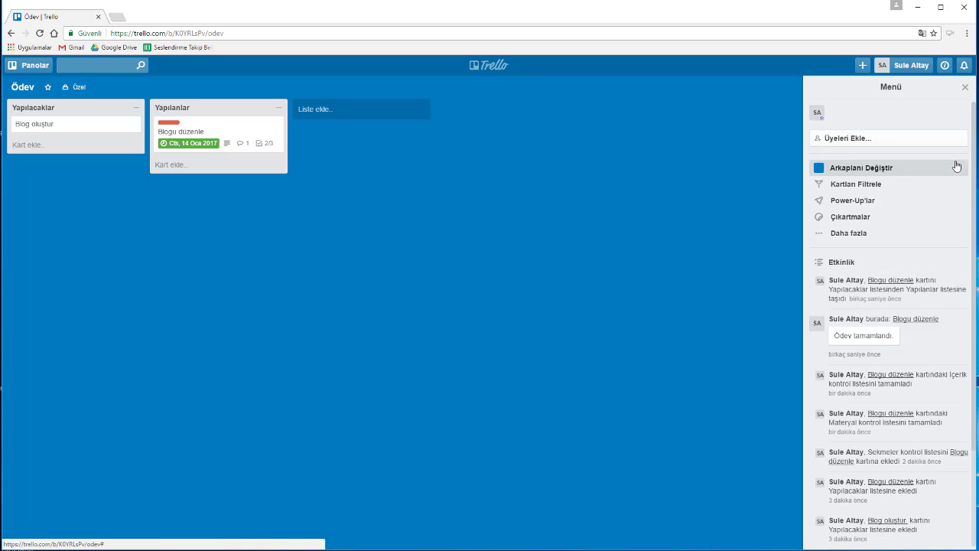
# Change the board background, trying orange before settling on light blue.
pyautogui.click(853, 169)
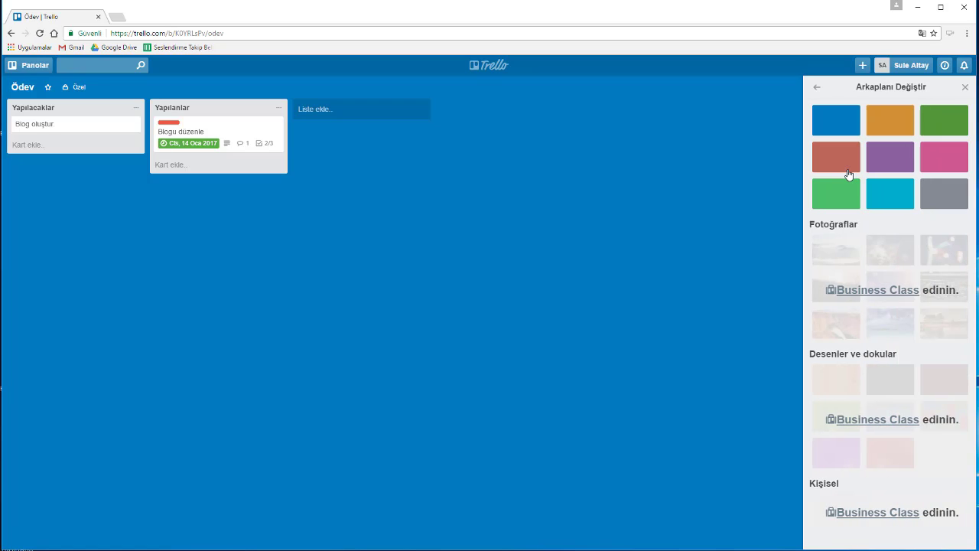
pyautogui.click(876, 163)
pyautogui.click(885, 128)
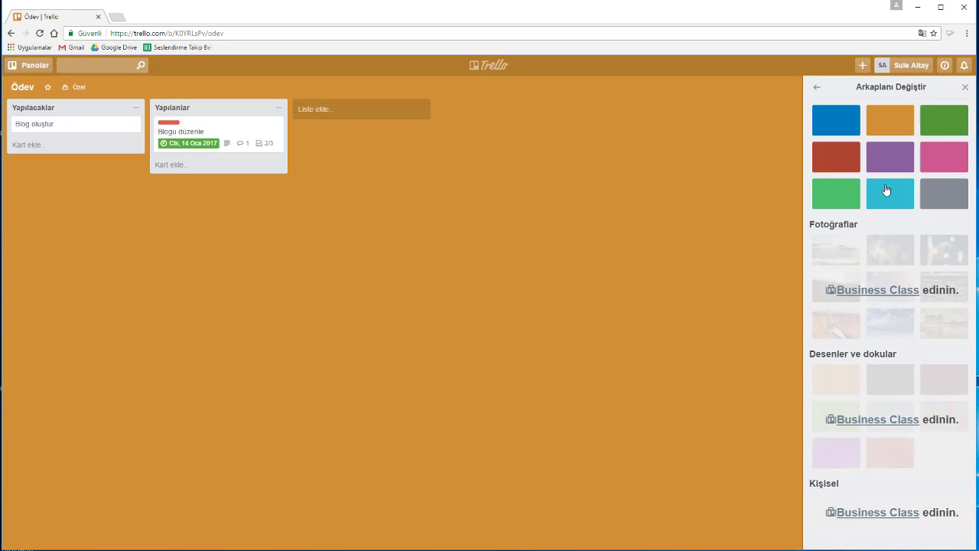
pyautogui.click(886, 189)
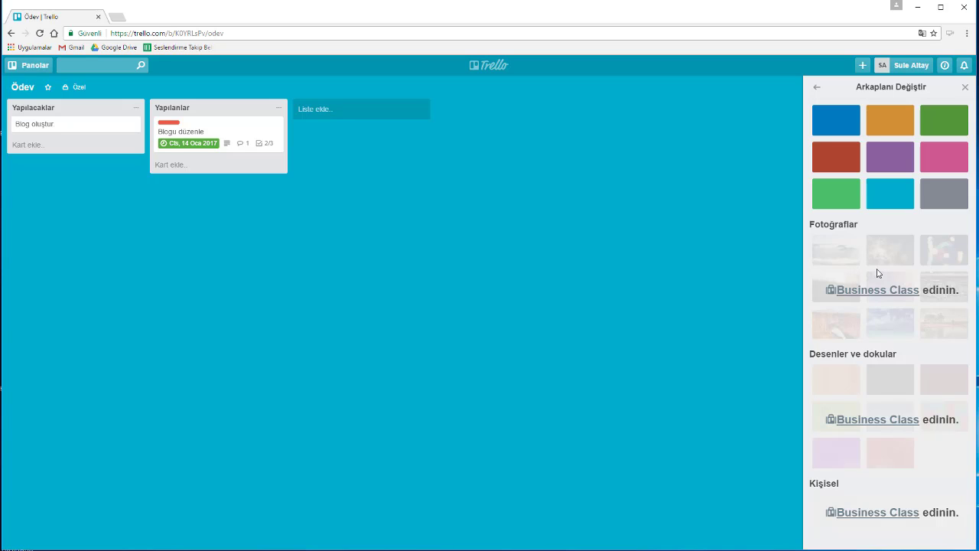
pyautogui.click(816, 87)
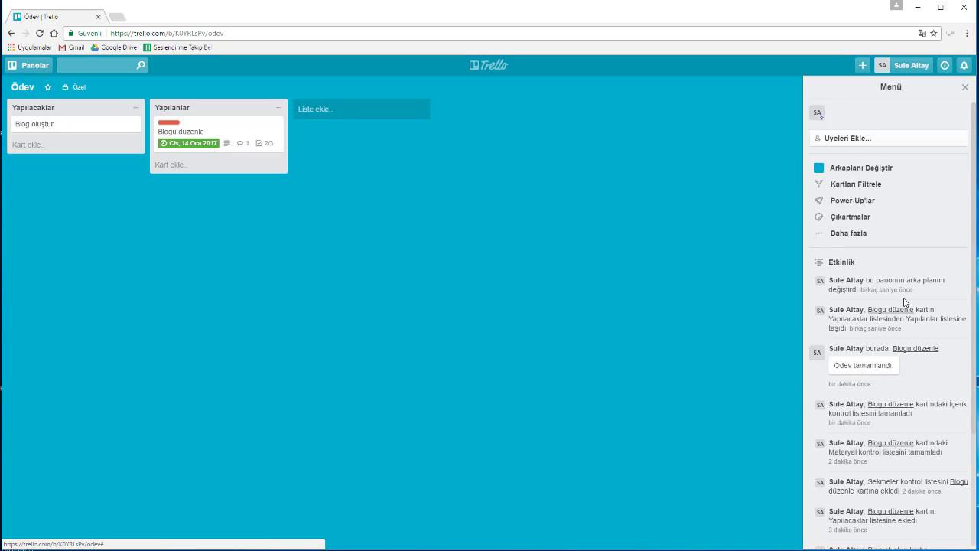
# Look over the available Power-Ups and place the yellow smiley sticker on the Blogu düzenle card.
pyautogui.click(819, 200)
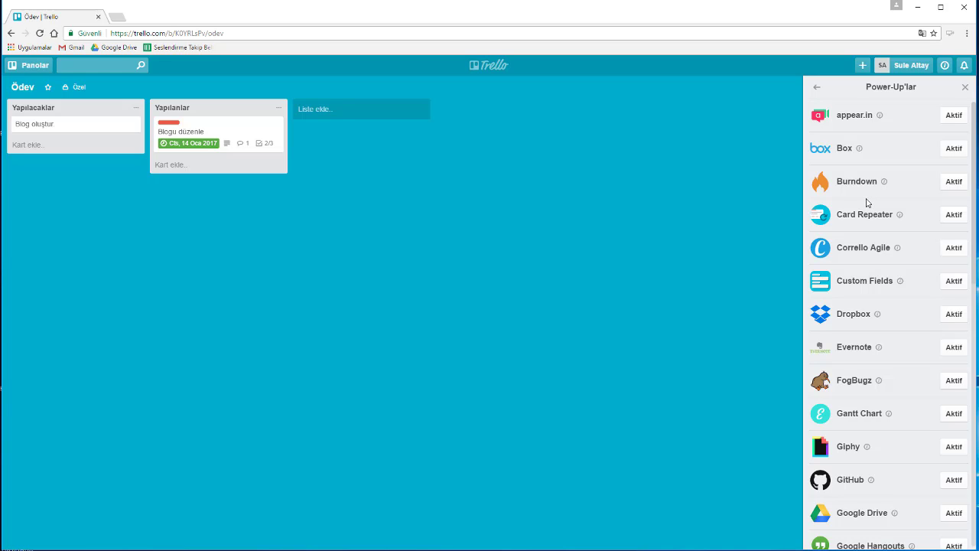
pyautogui.click(815, 86)
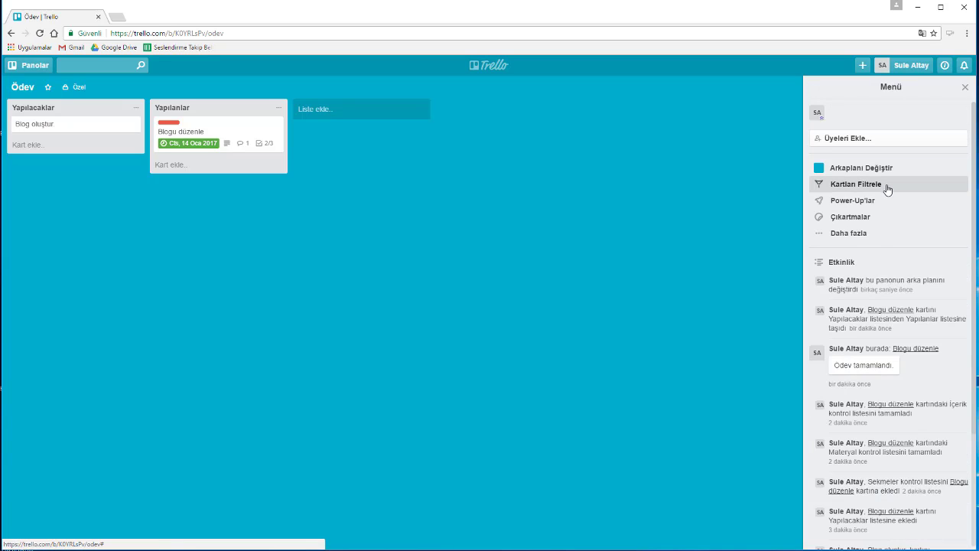
pyautogui.click(870, 216)
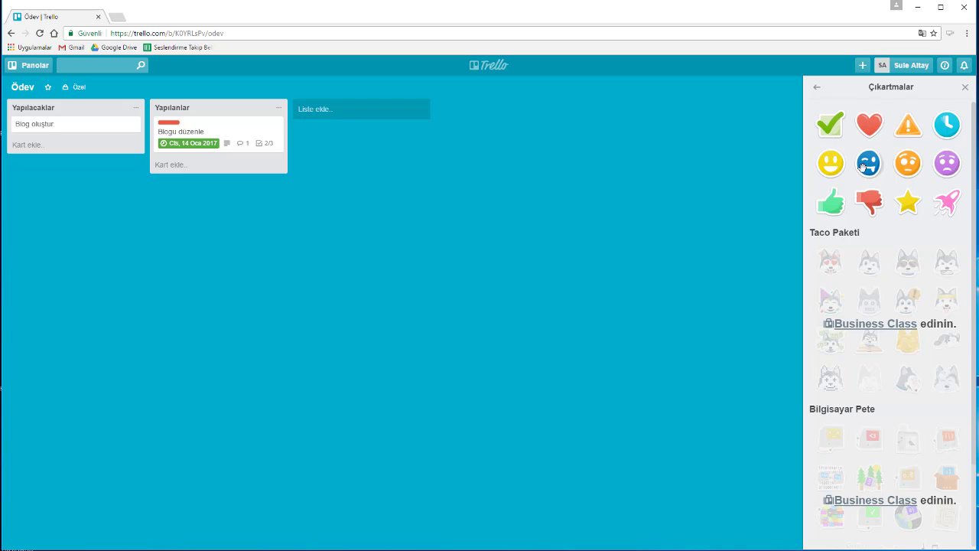
pyautogui.moveTo(831, 163); pyautogui.dragTo(267, 135)
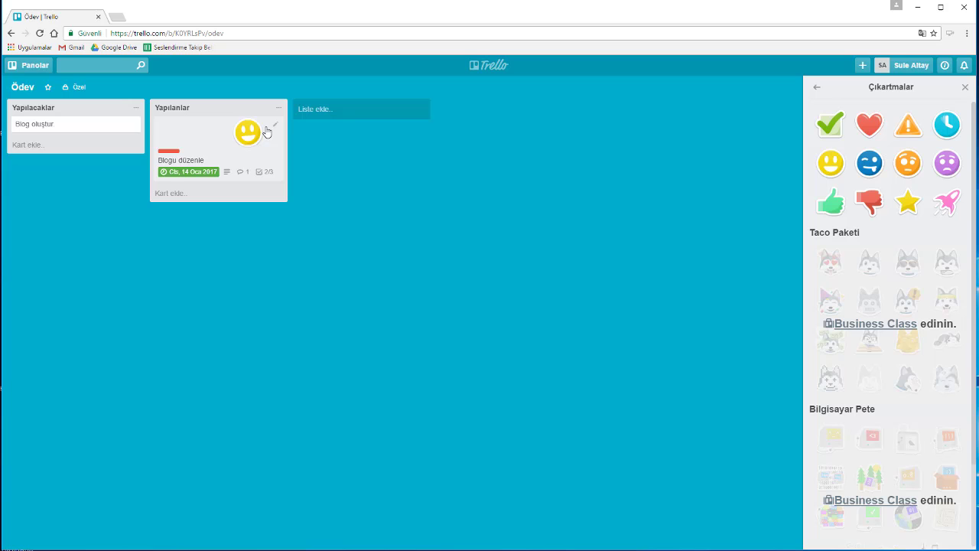
pyautogui.click(815, 88)
# Review the Ödev board's additional options and its settings for team, card covers and permissions.
pyautogui.click(849, 234)
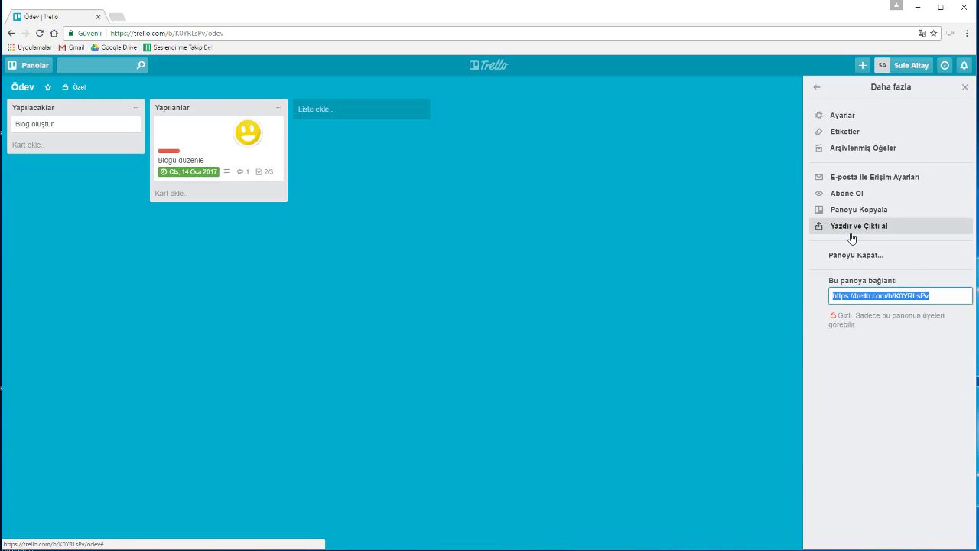
pyautogui.click(843, 116)
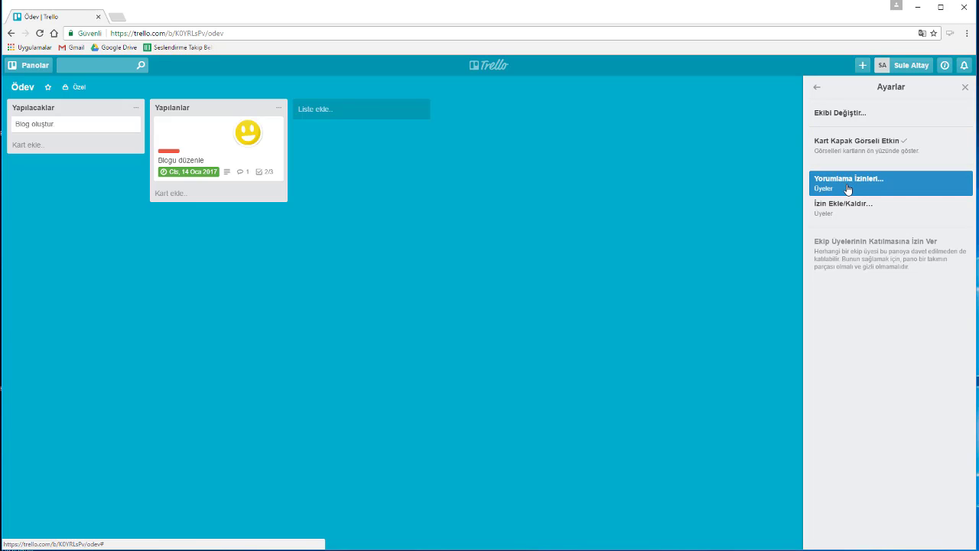
pyautogui.click(816, 86)
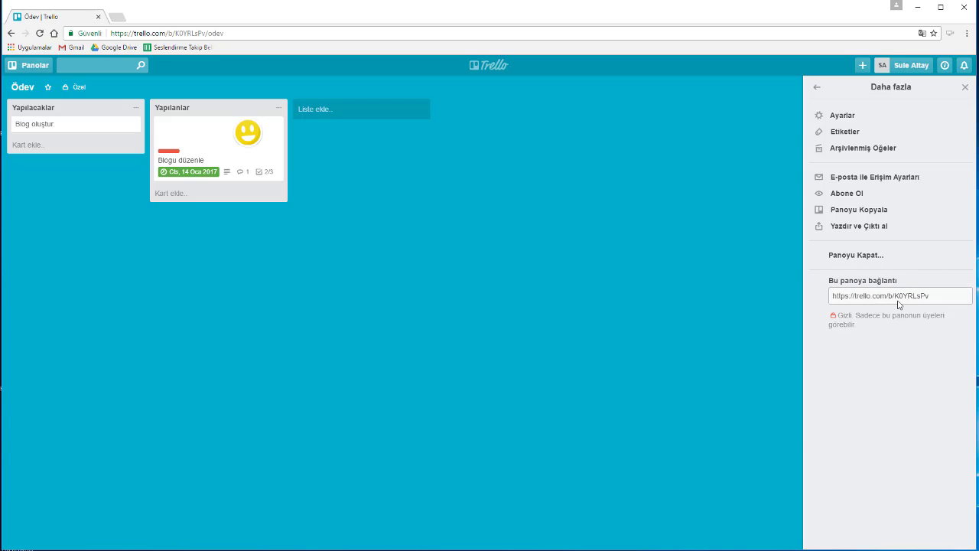
# Close the Ödev board and permanently delete it.
pyautogui.click(846, 255)
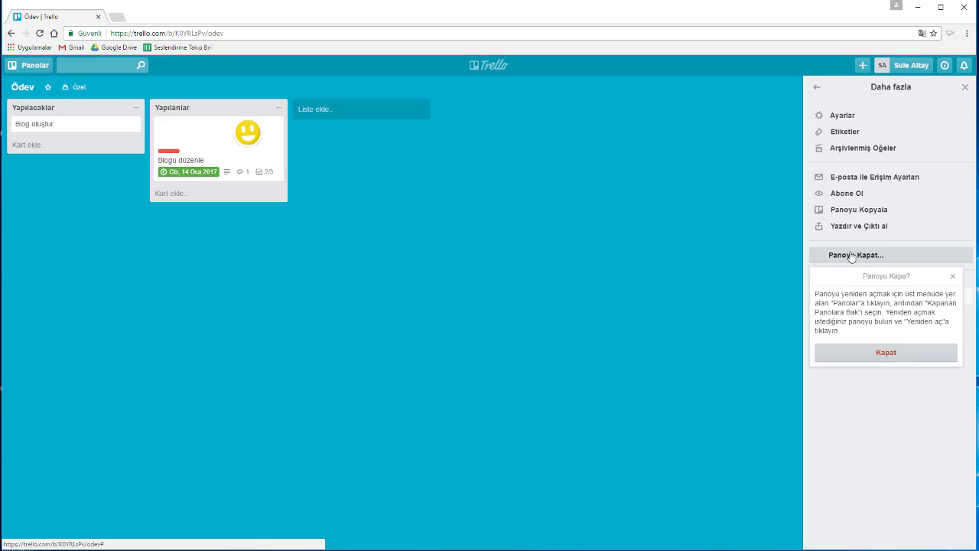
pyautogui.click(869, 353)
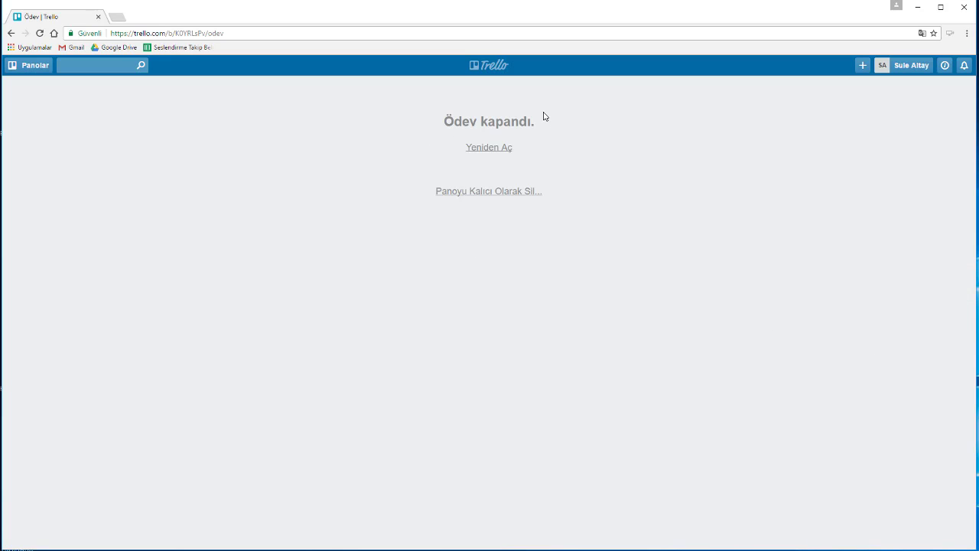
pyautogui.click(491, 194)
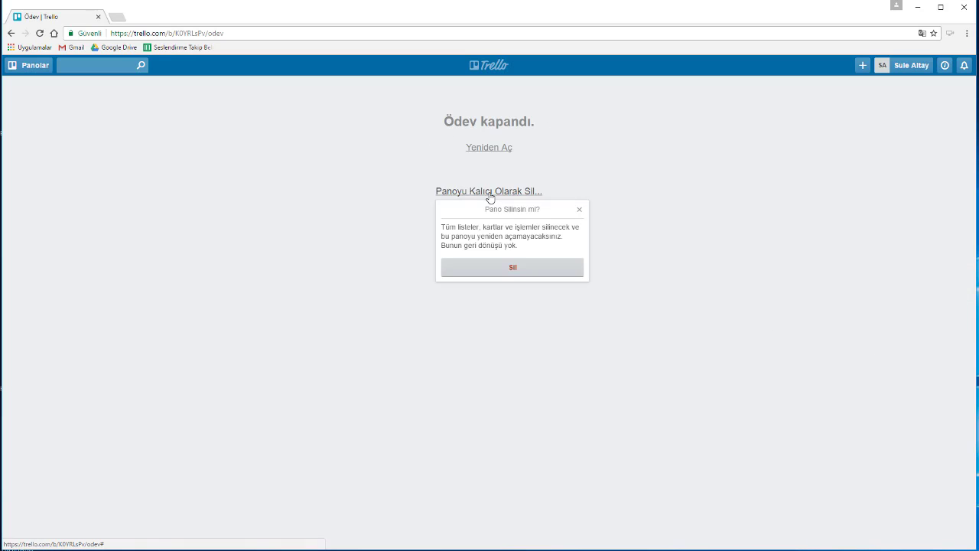
pyautogui.click(509, 268)
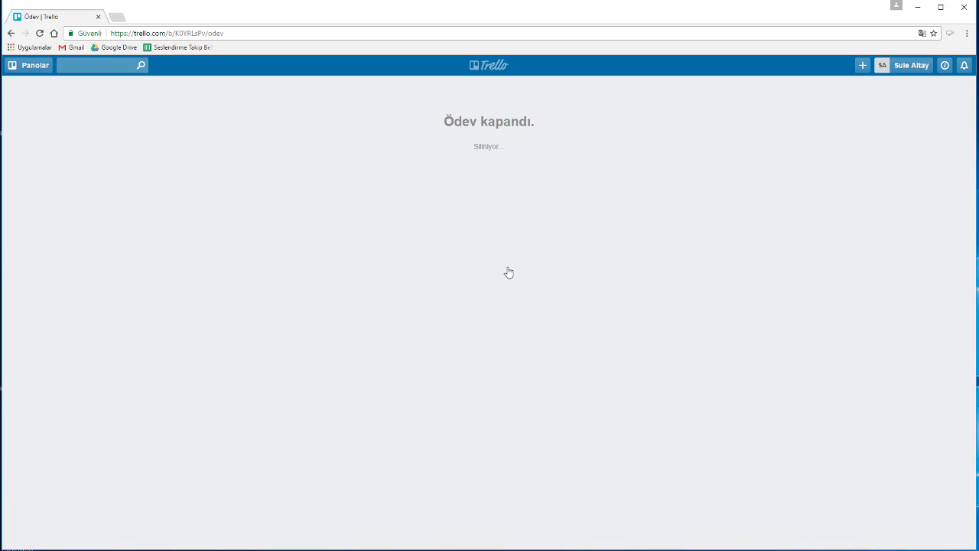